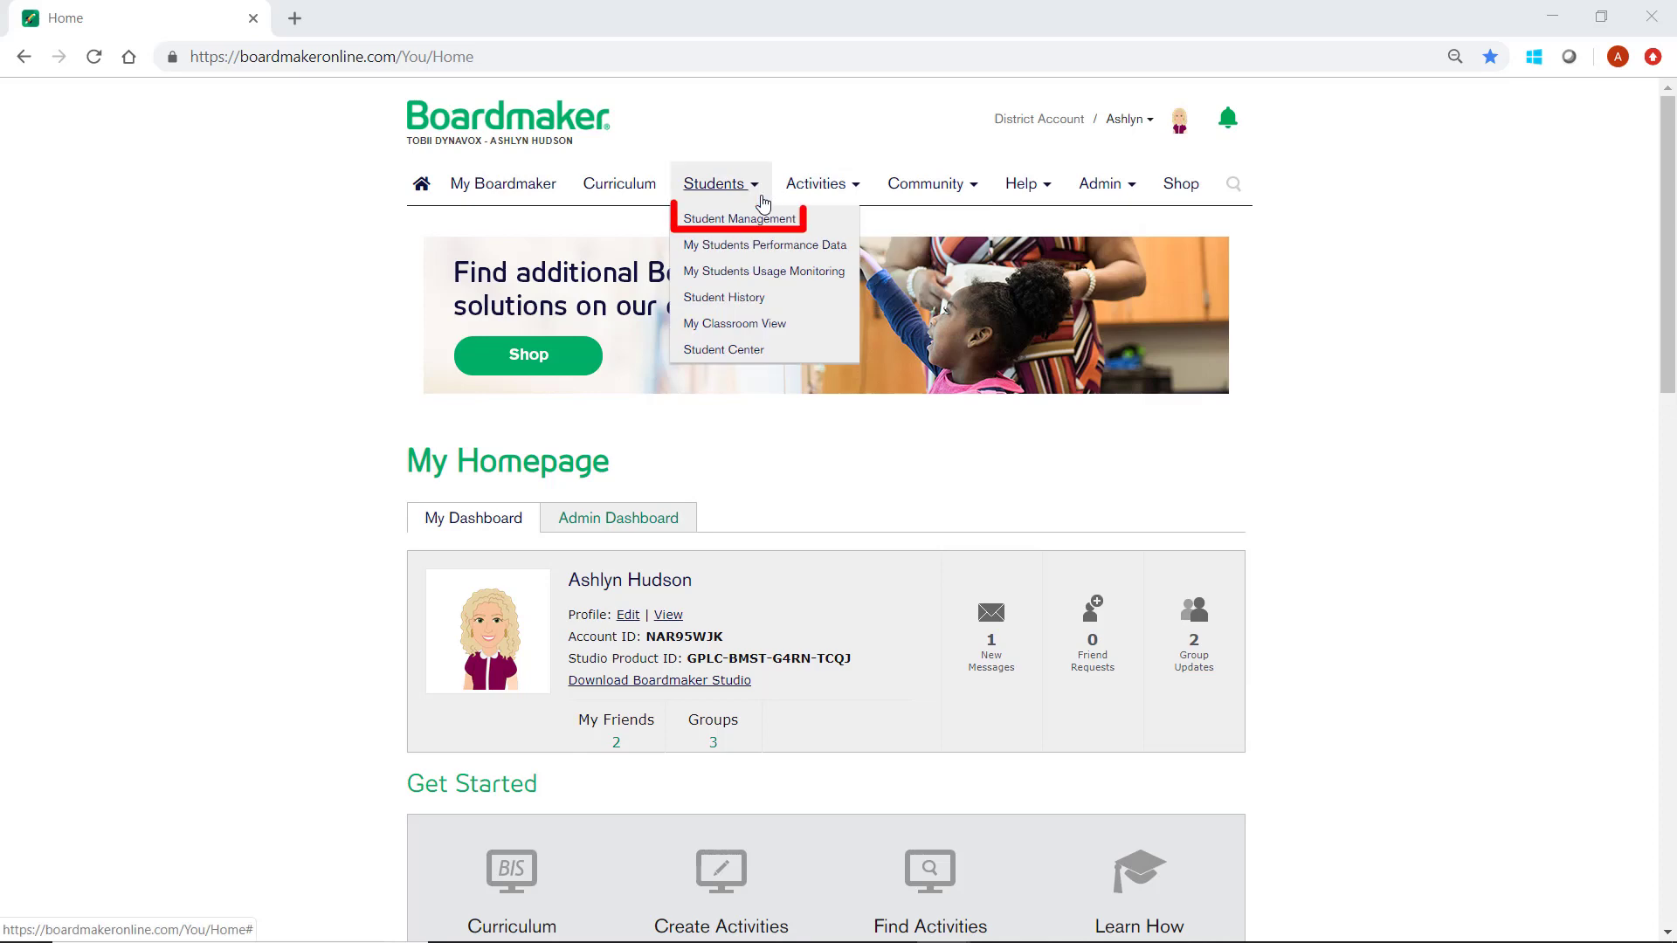
{"action": "left_click", "coordinate": [746, 217]}
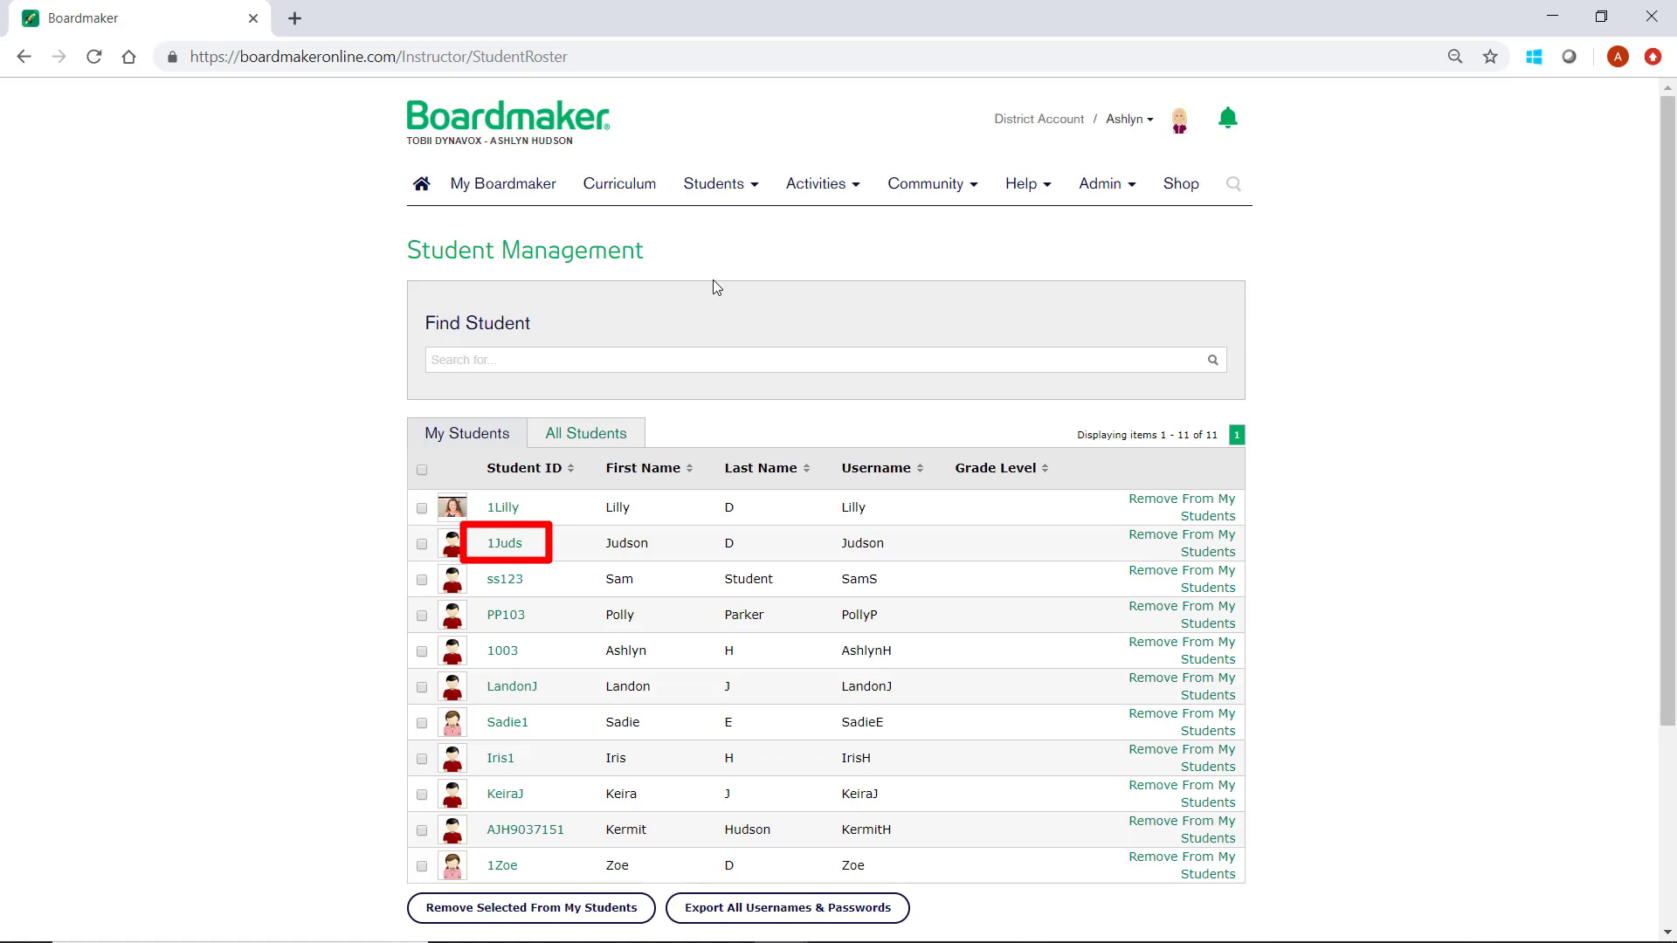
{"action": "left_click", "coordinate": [504, 543]}
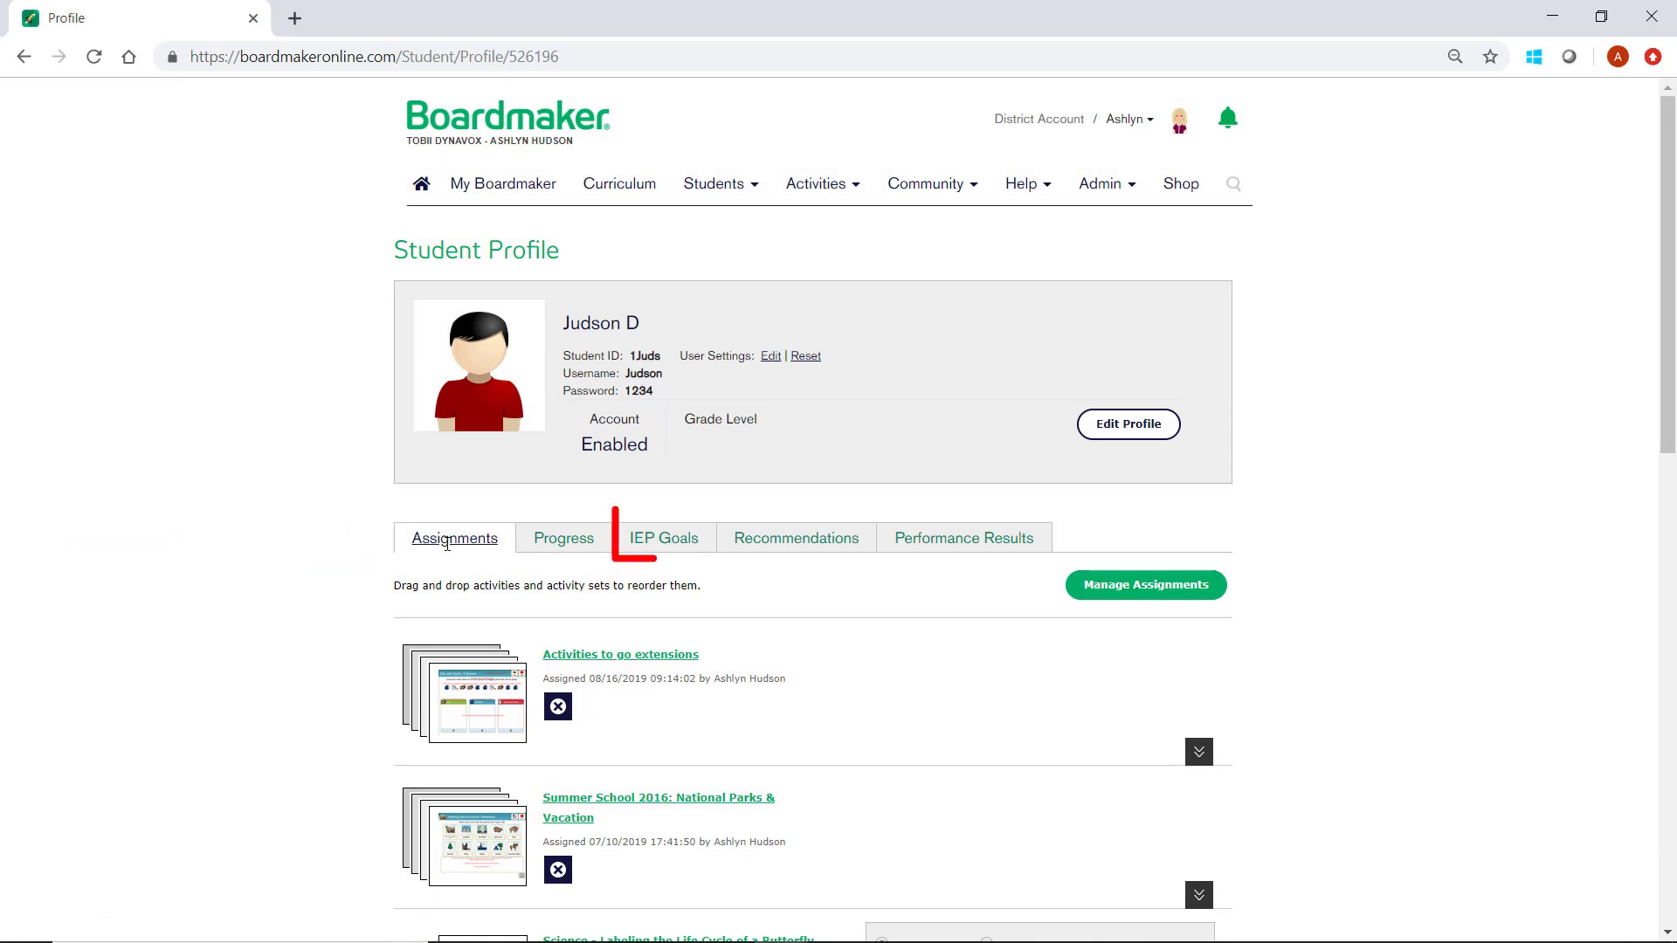
{"action": "left_click", "coordinate": [668, 549]}
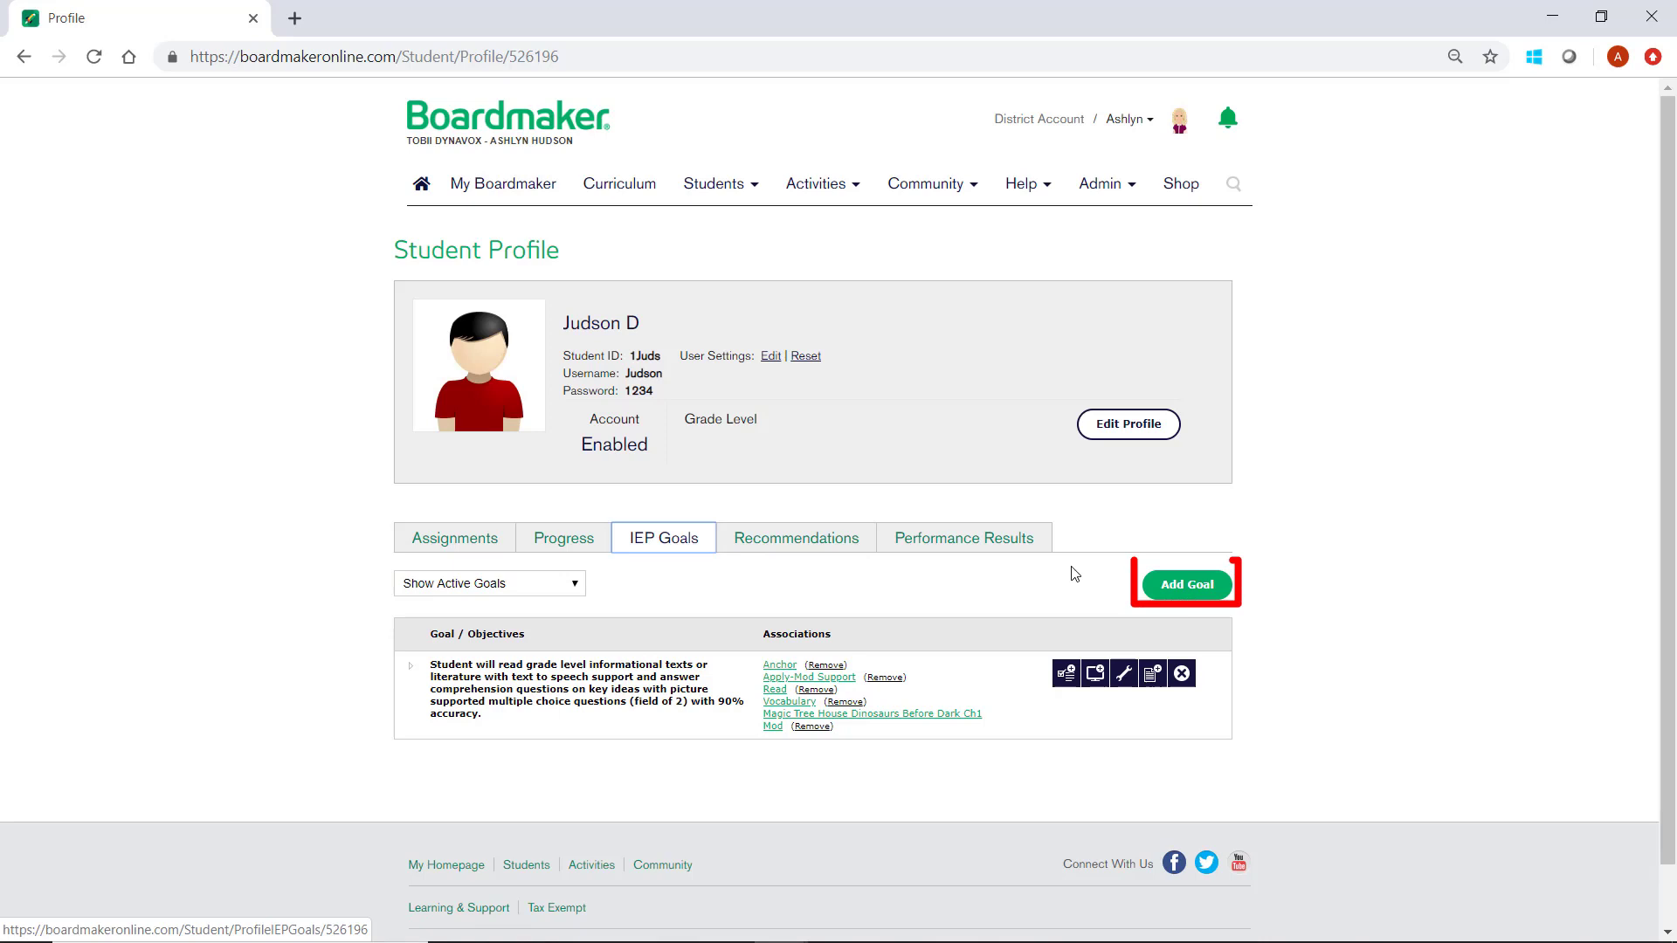
{"action": "left_click", "coordinate": [1155, 586]}
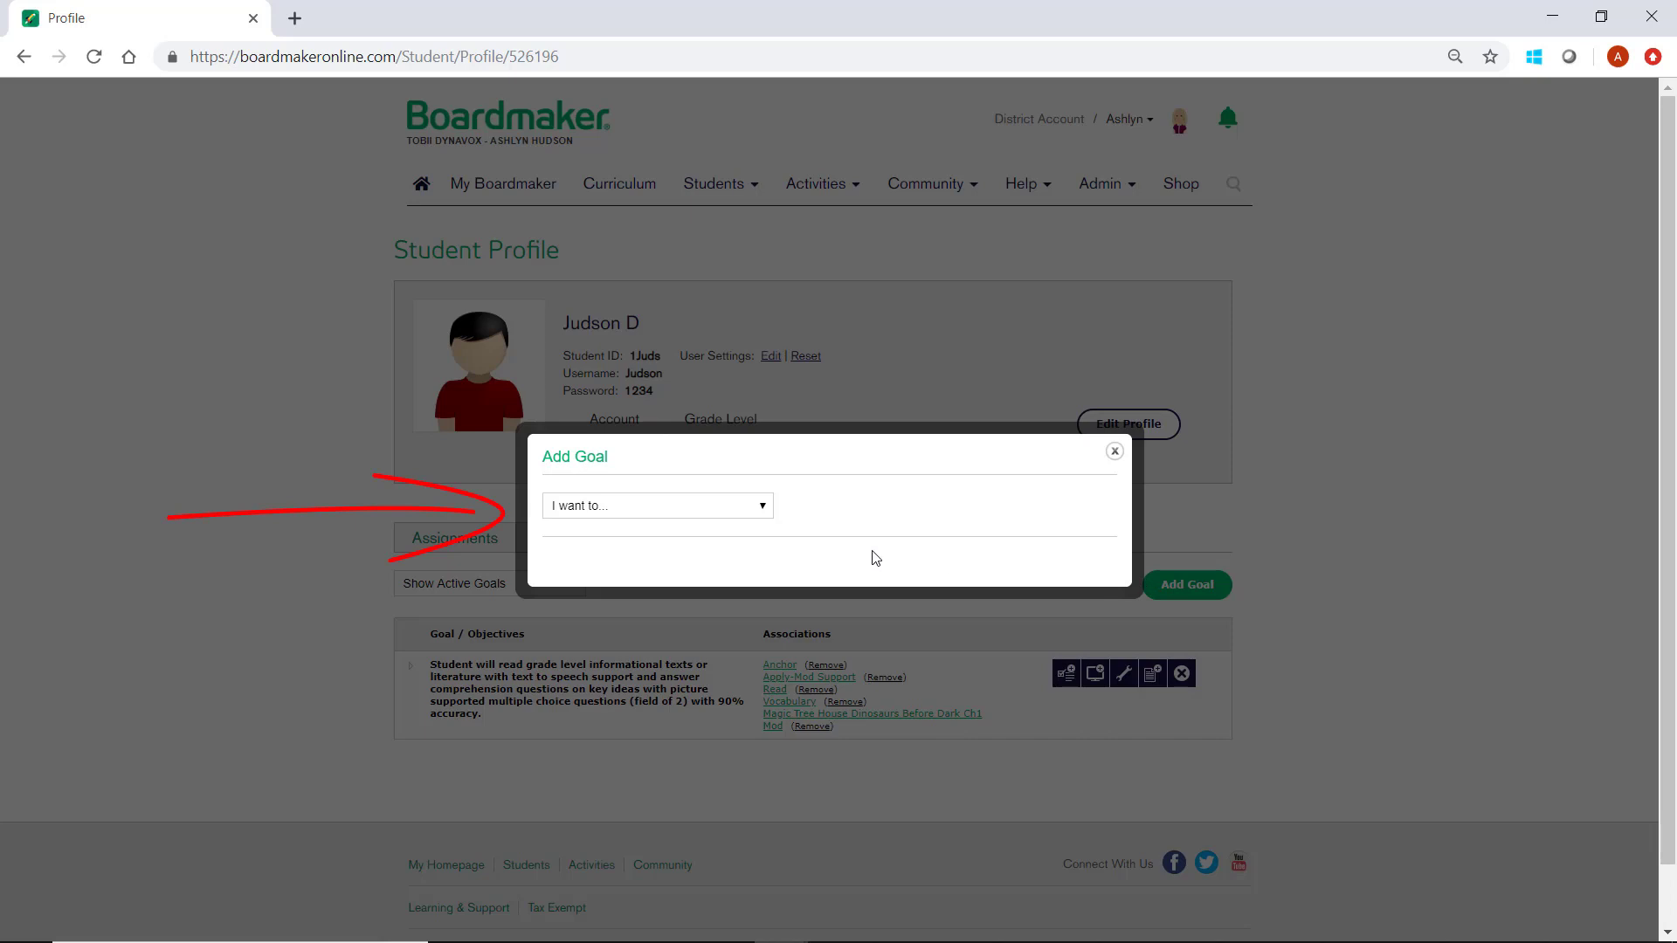
Create a custom goal by pasting the story-events sequencing text (3 of 4 trials).
{"action": "left_click", "coordinate": [761, 507]}
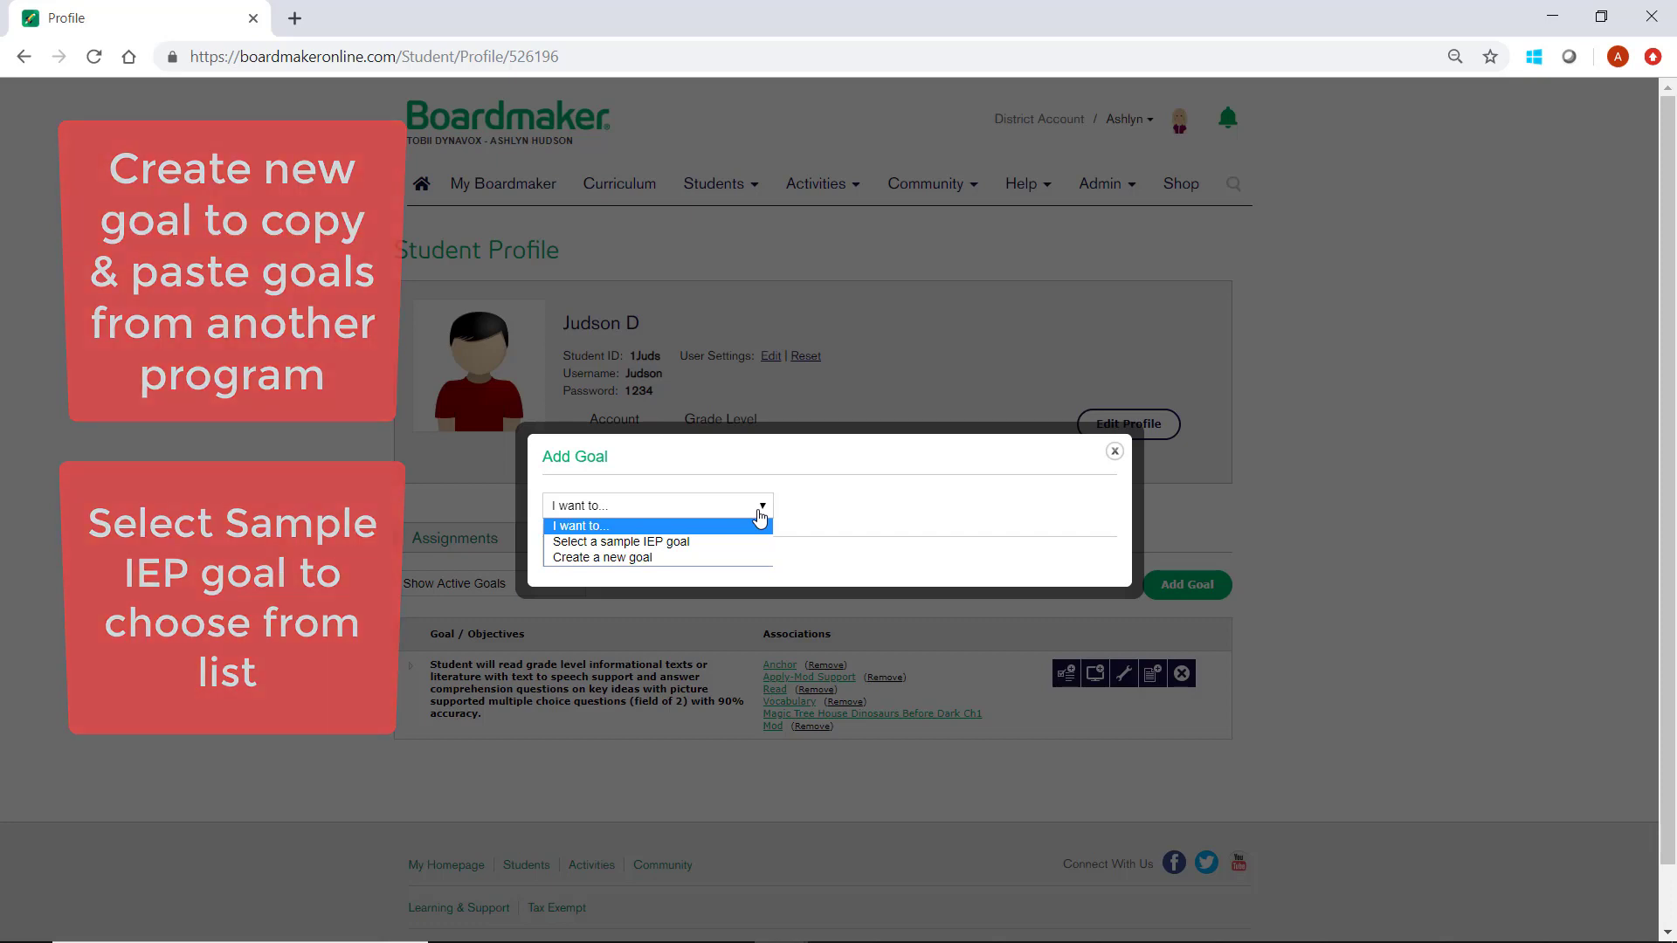
{"action": "left_click", "coordinate": [754, 559]}
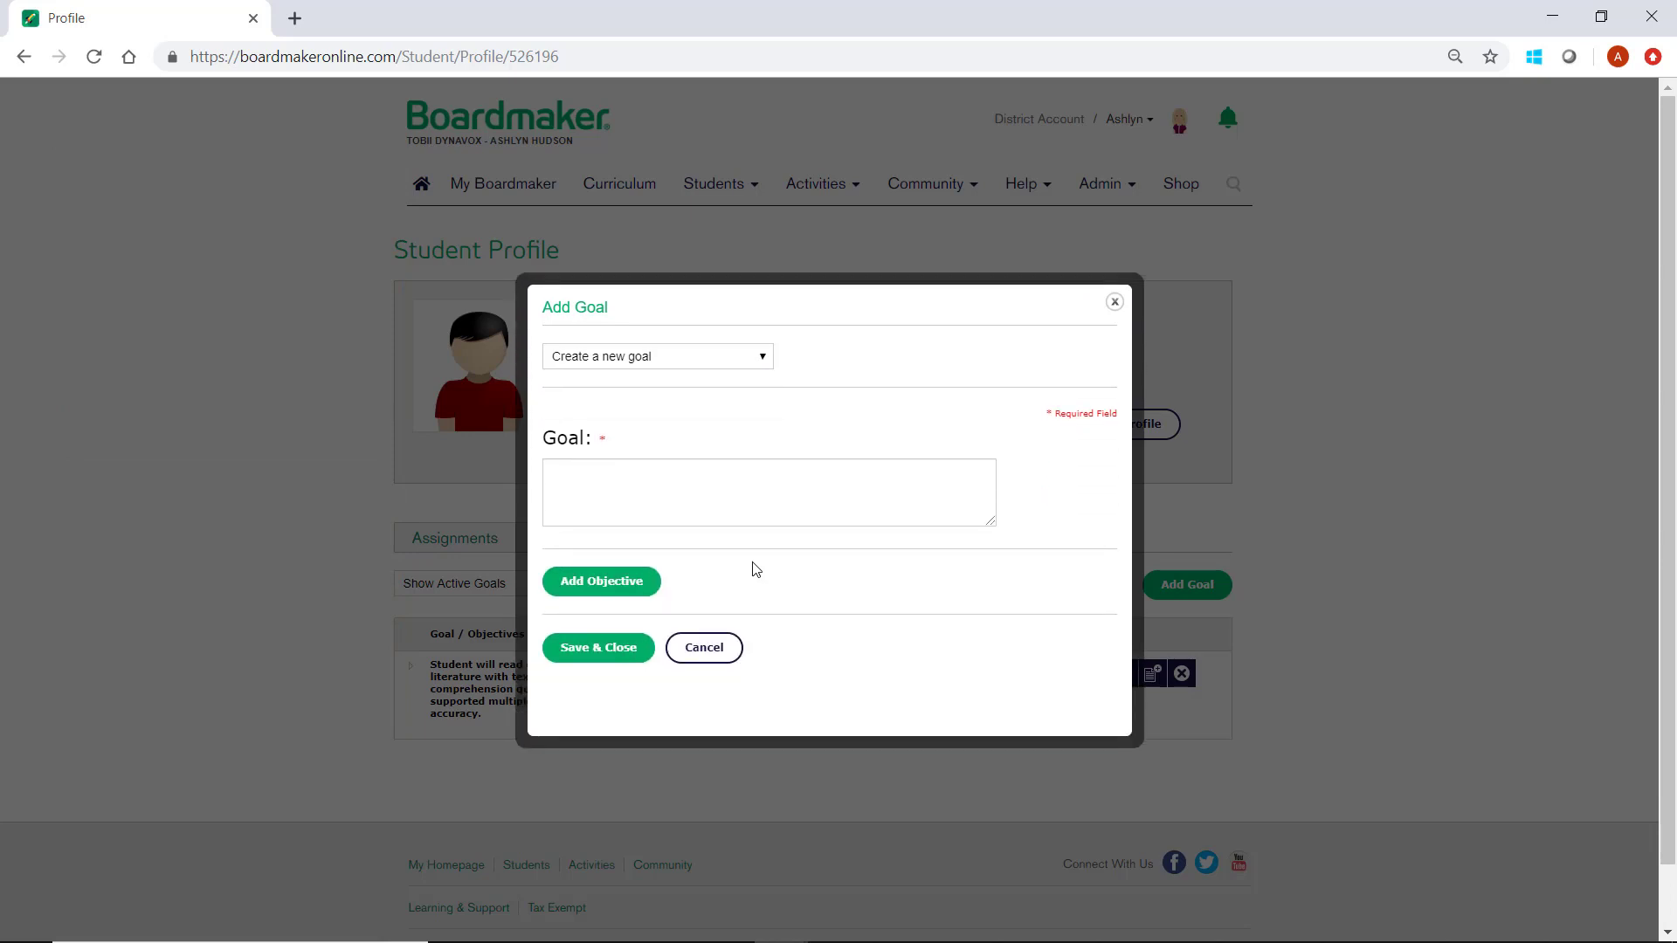
{"action": "right_click", "coordinate": [791, 507]}
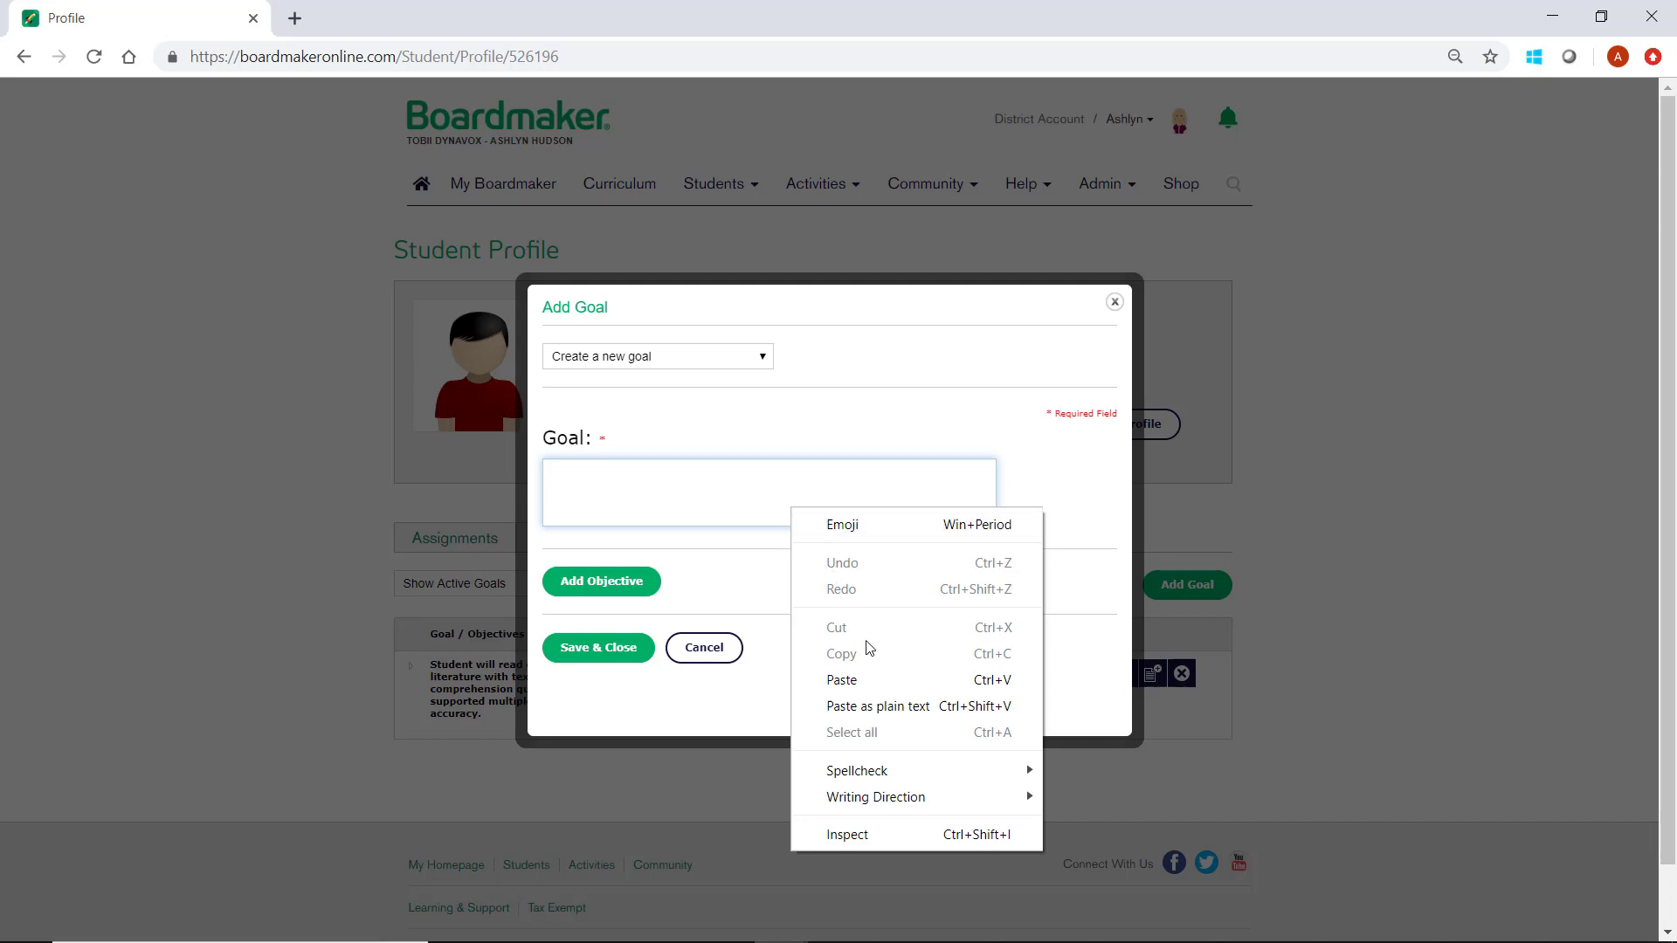
{"action": "left_click", "coordinate": [842, 681]}
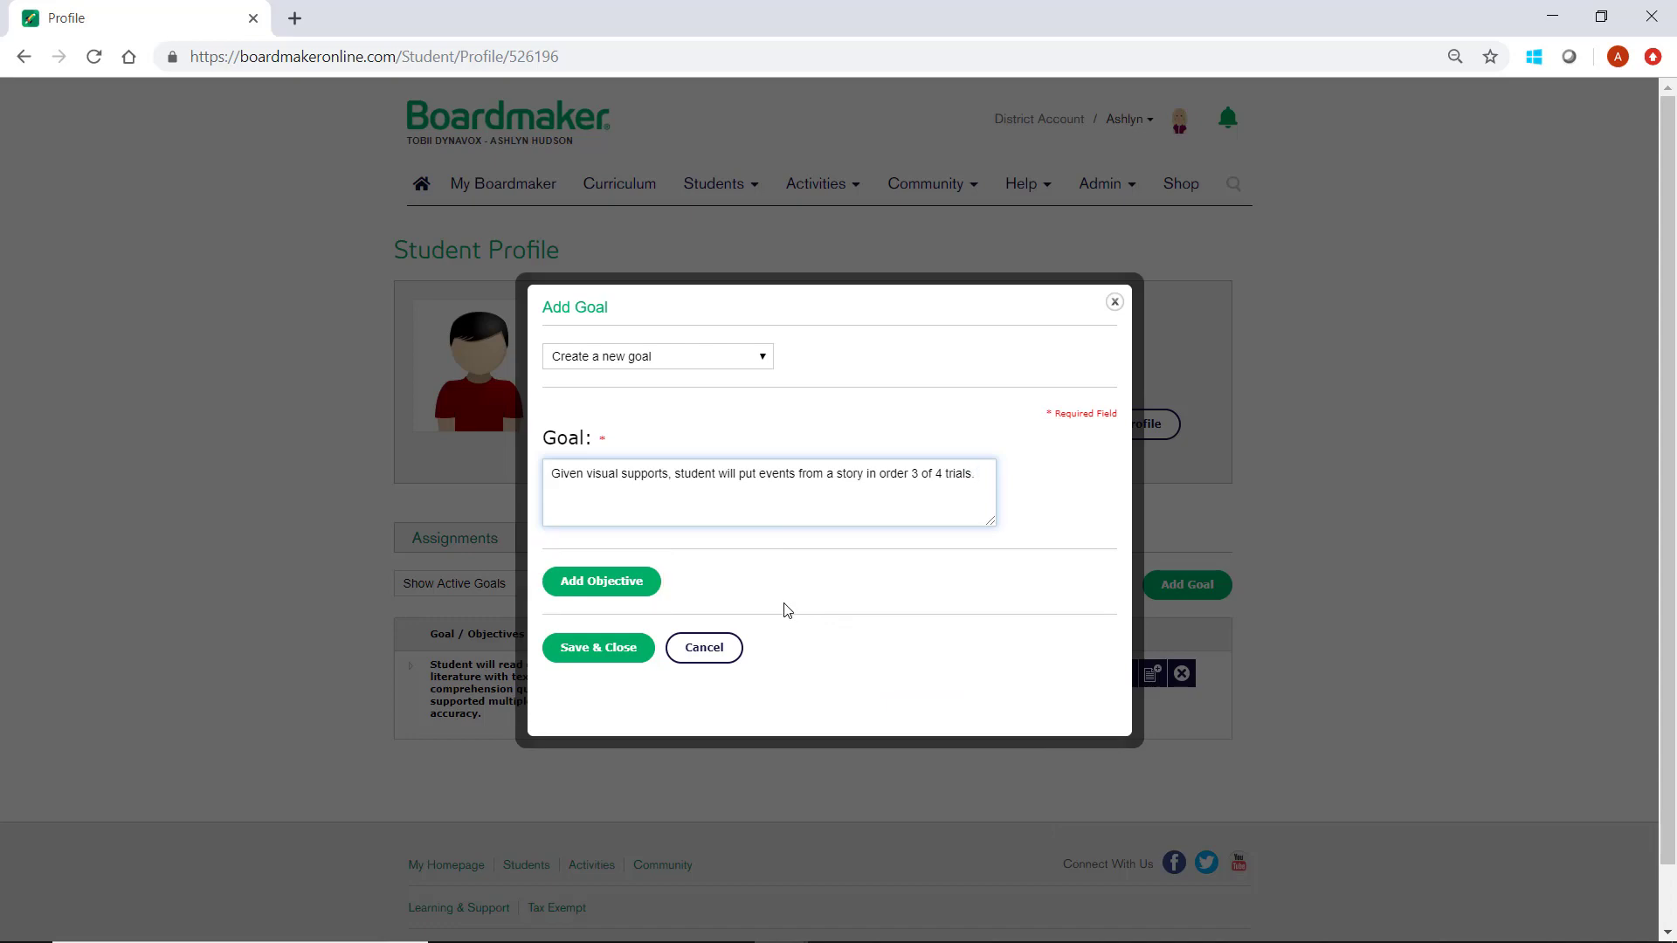
Save the sequencing goal, then add the sample compare-two-books goal (4 of 5 trials).
{"action": "left_click", "coordinate": [598, 646]}
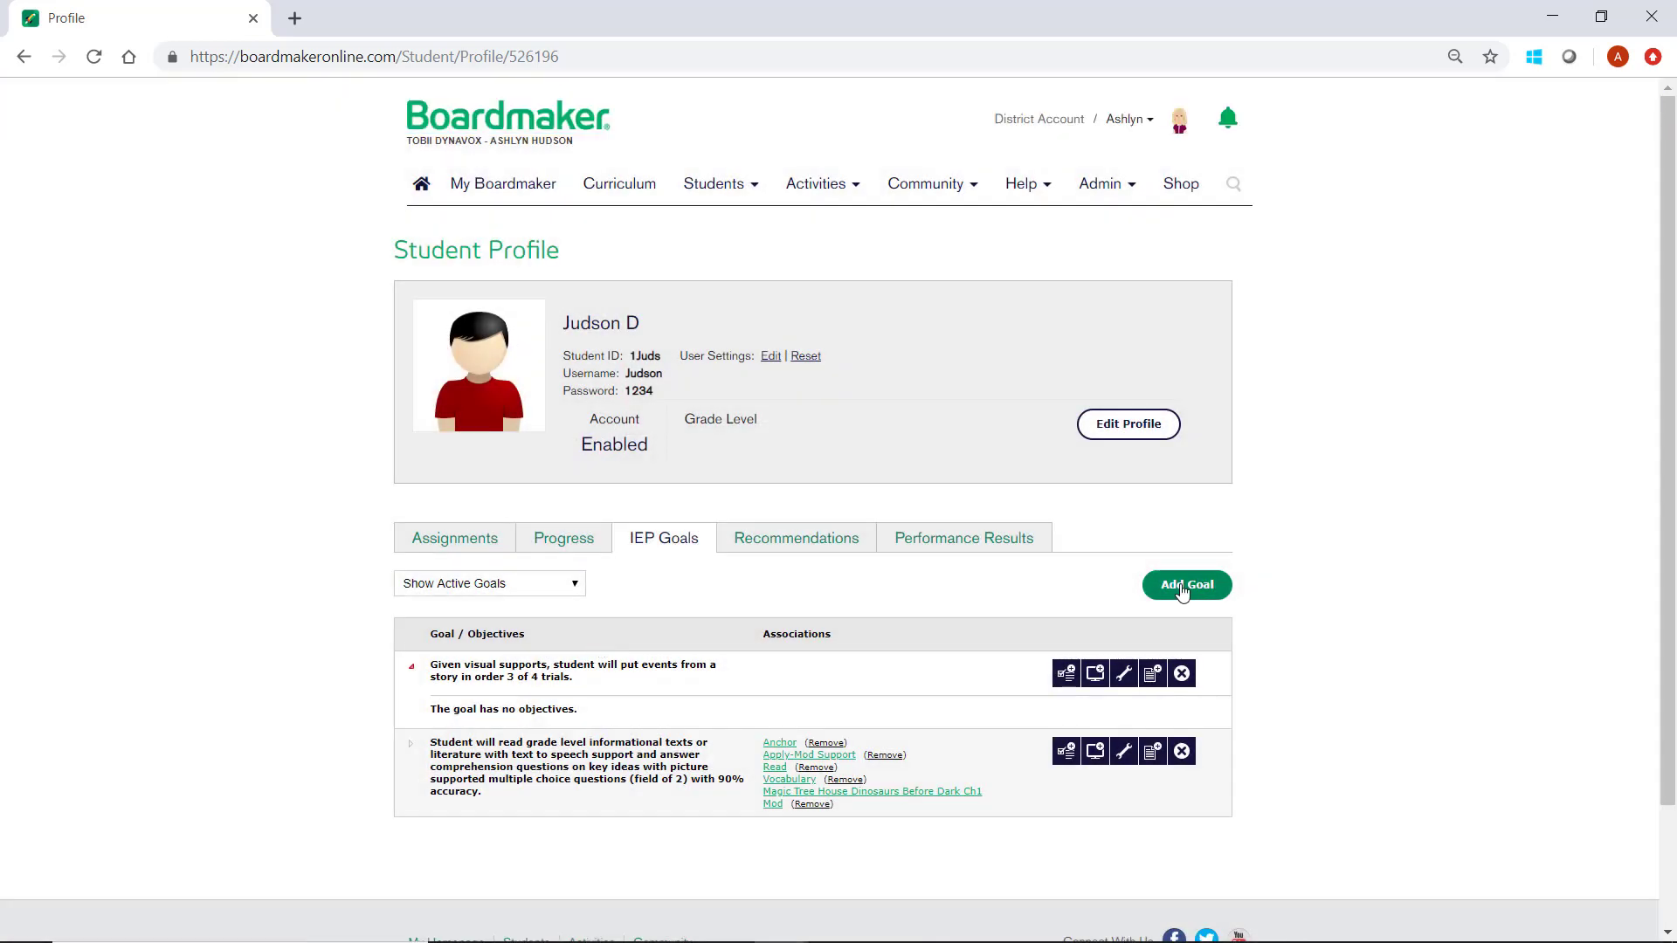
{"action": "left_click", "coordinate": [1183, 586]}
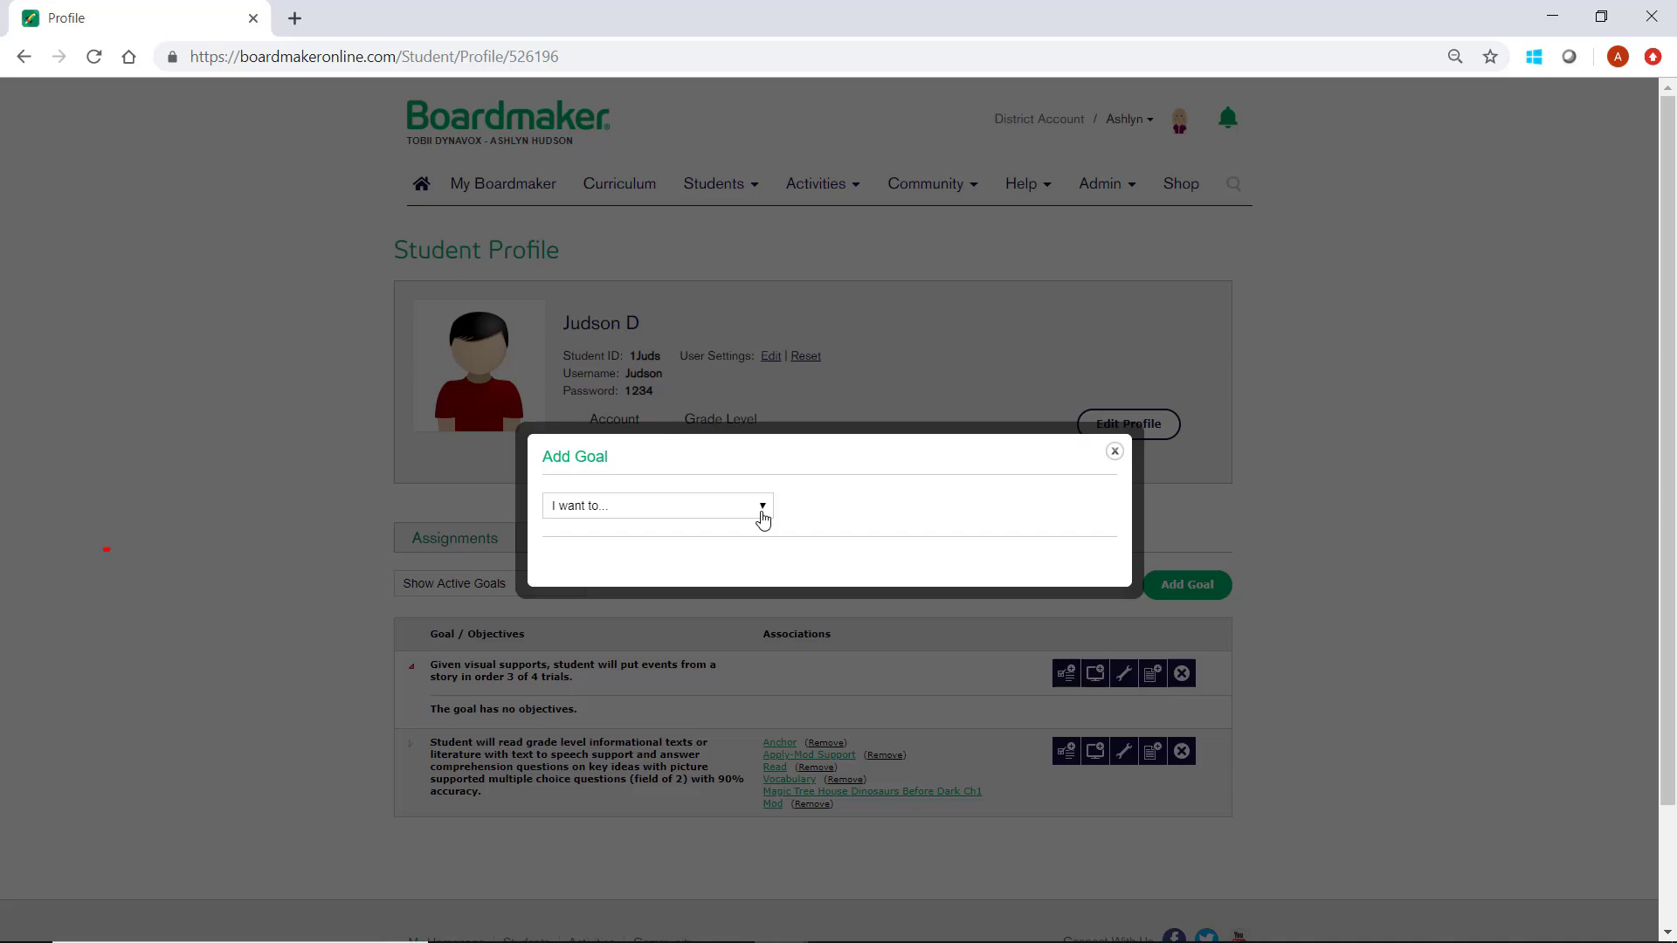
{"action": "left_click", "coordinate": [761, 507]}
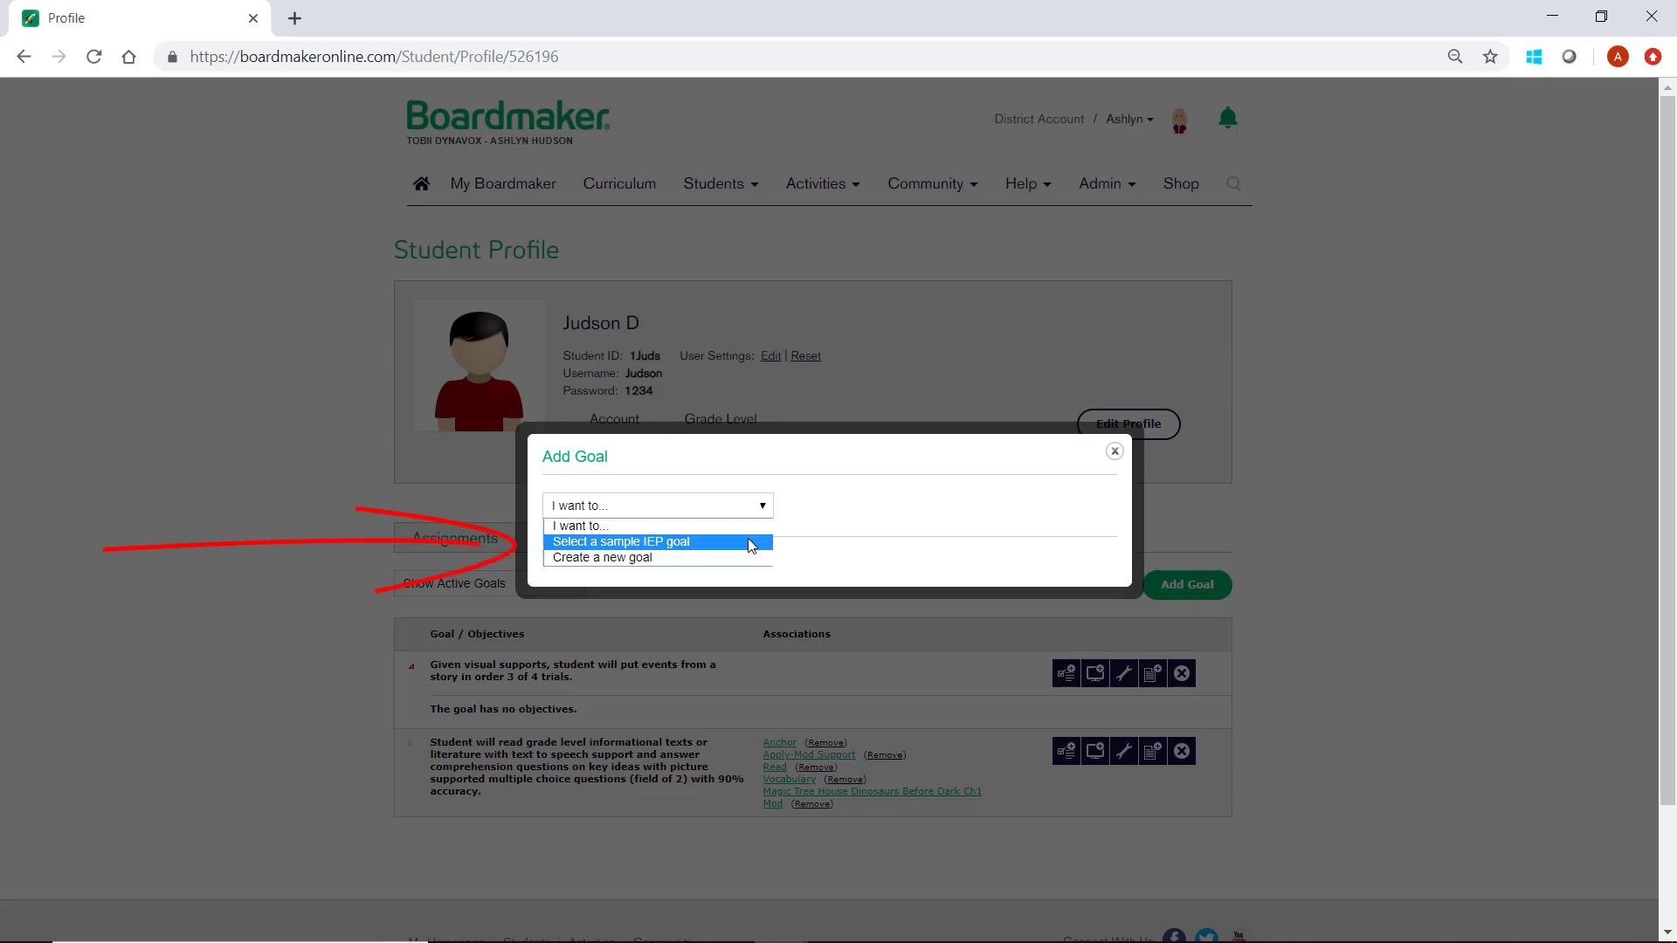
{"action": "left_click", "coordinate": [750, 542]}
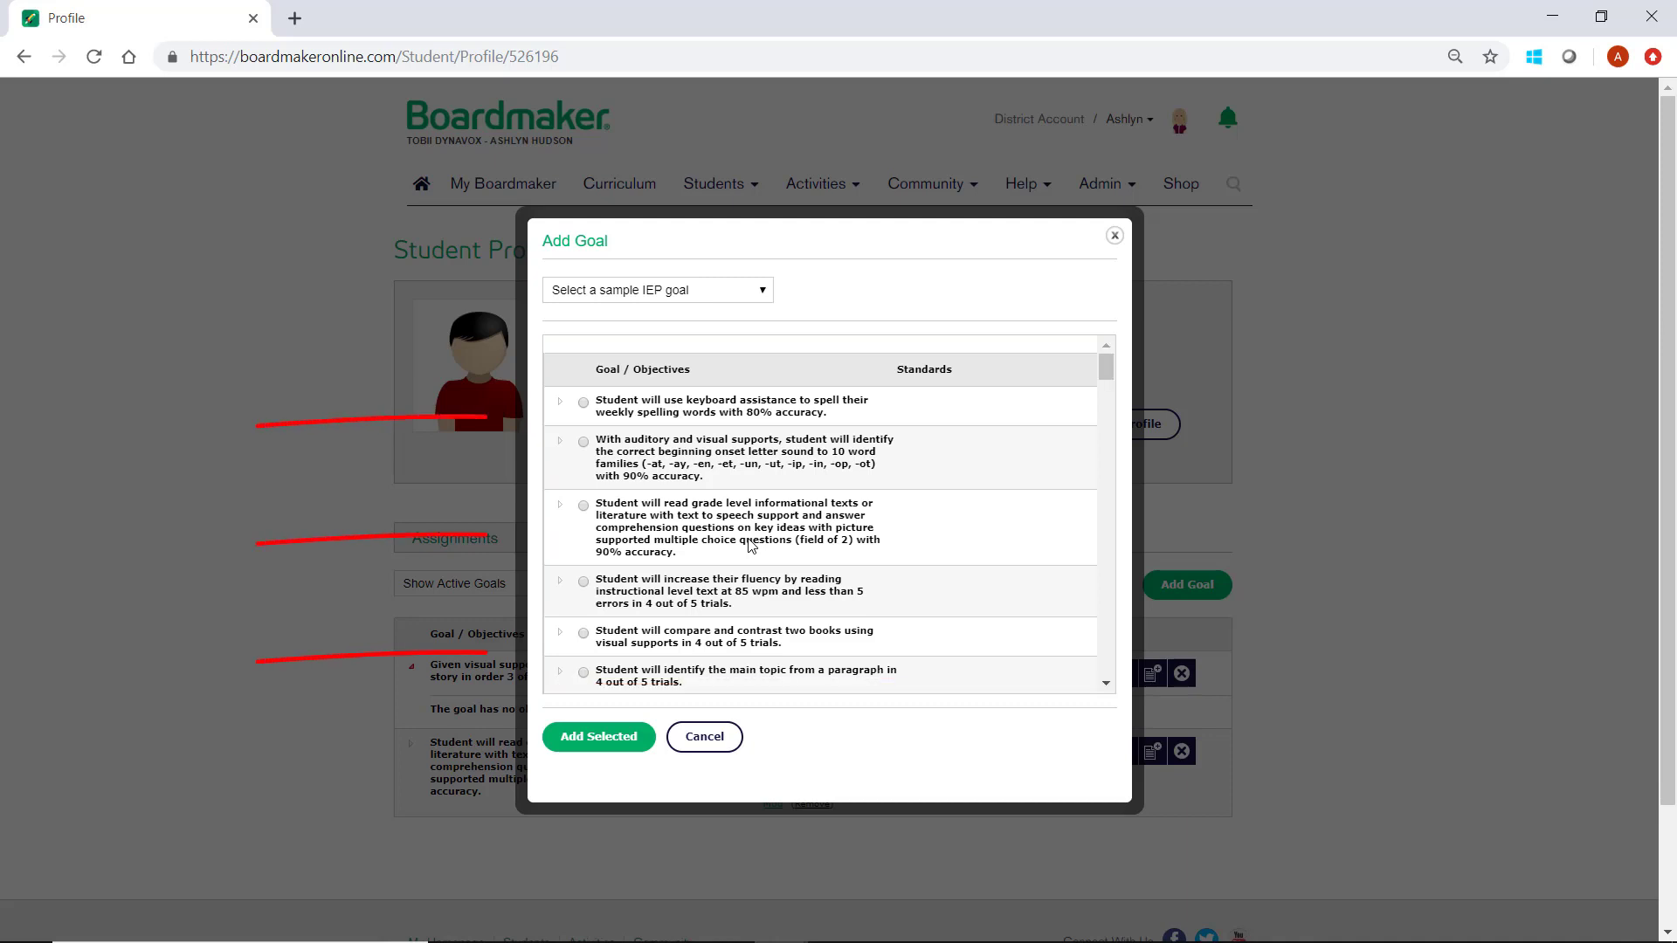
{"action": "left_click", "coordinate": [585, 581]}
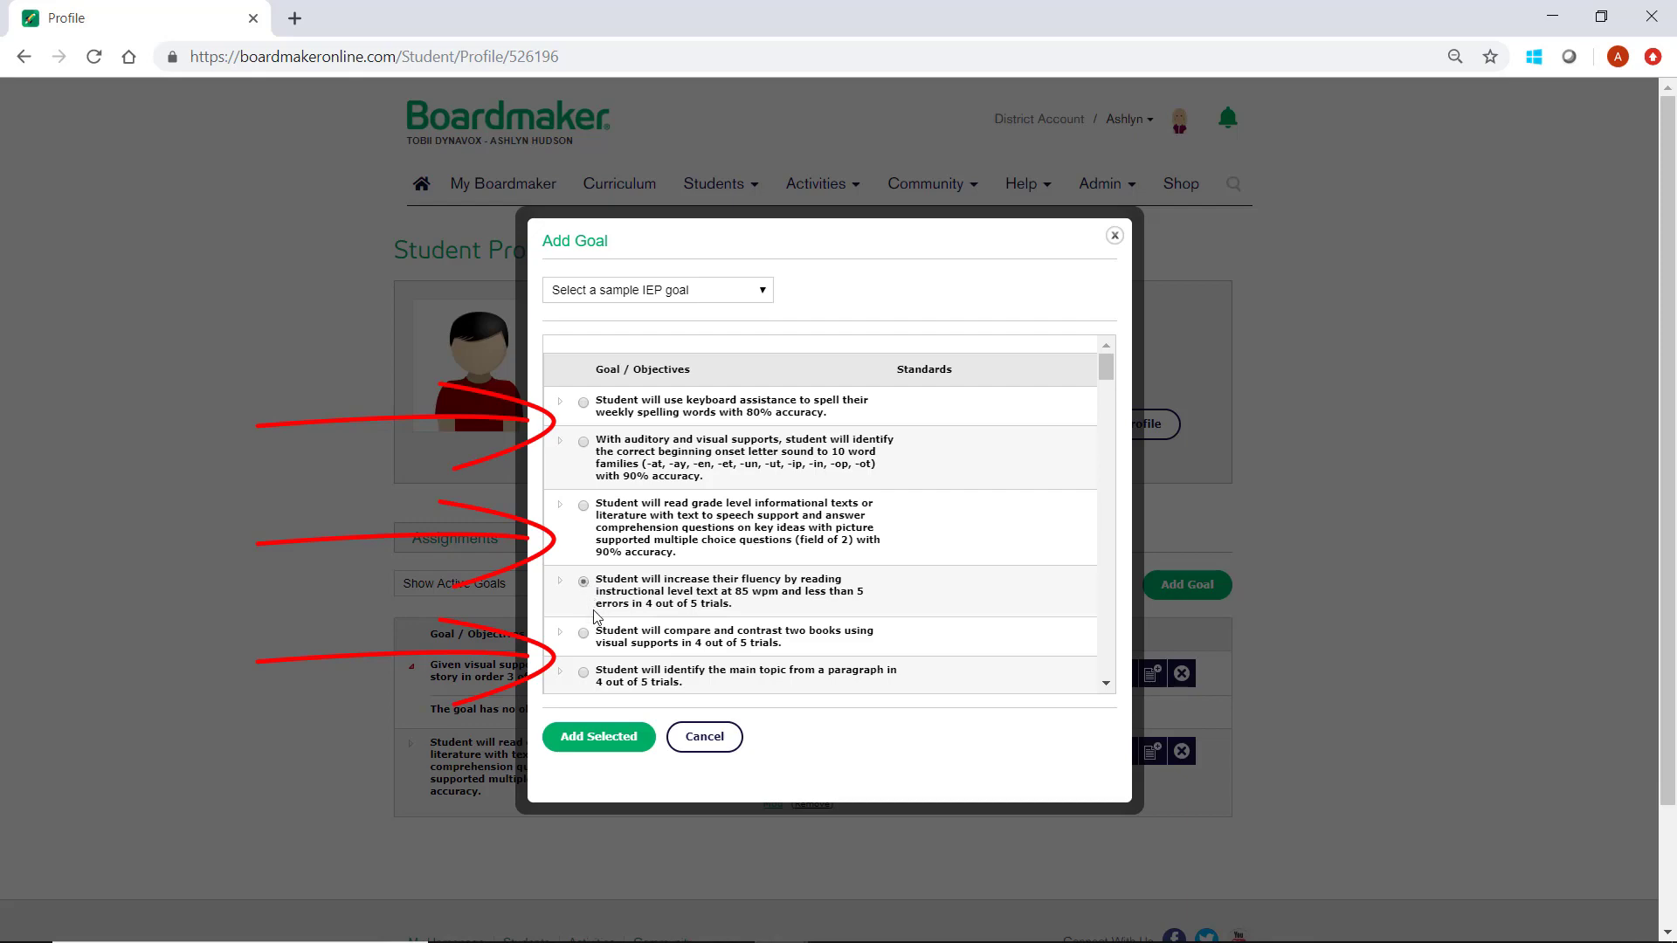
{"action": "left_click", "coordinate": [584, 638]}
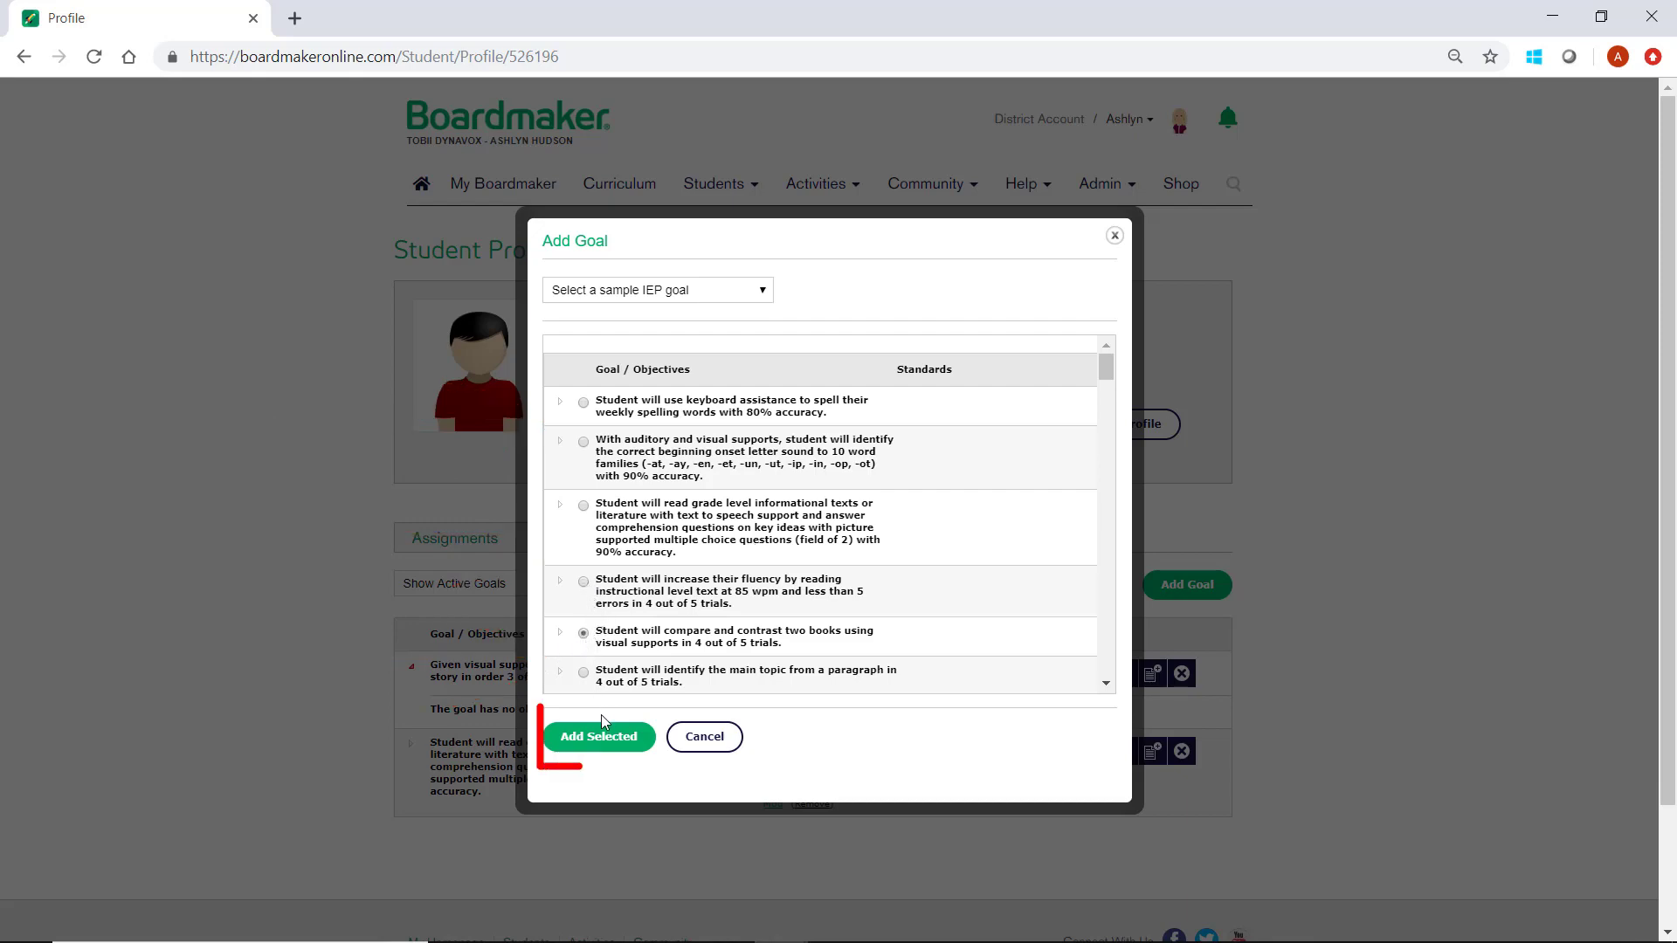
{"action": "left_click", "coordinate": [593, 737]}
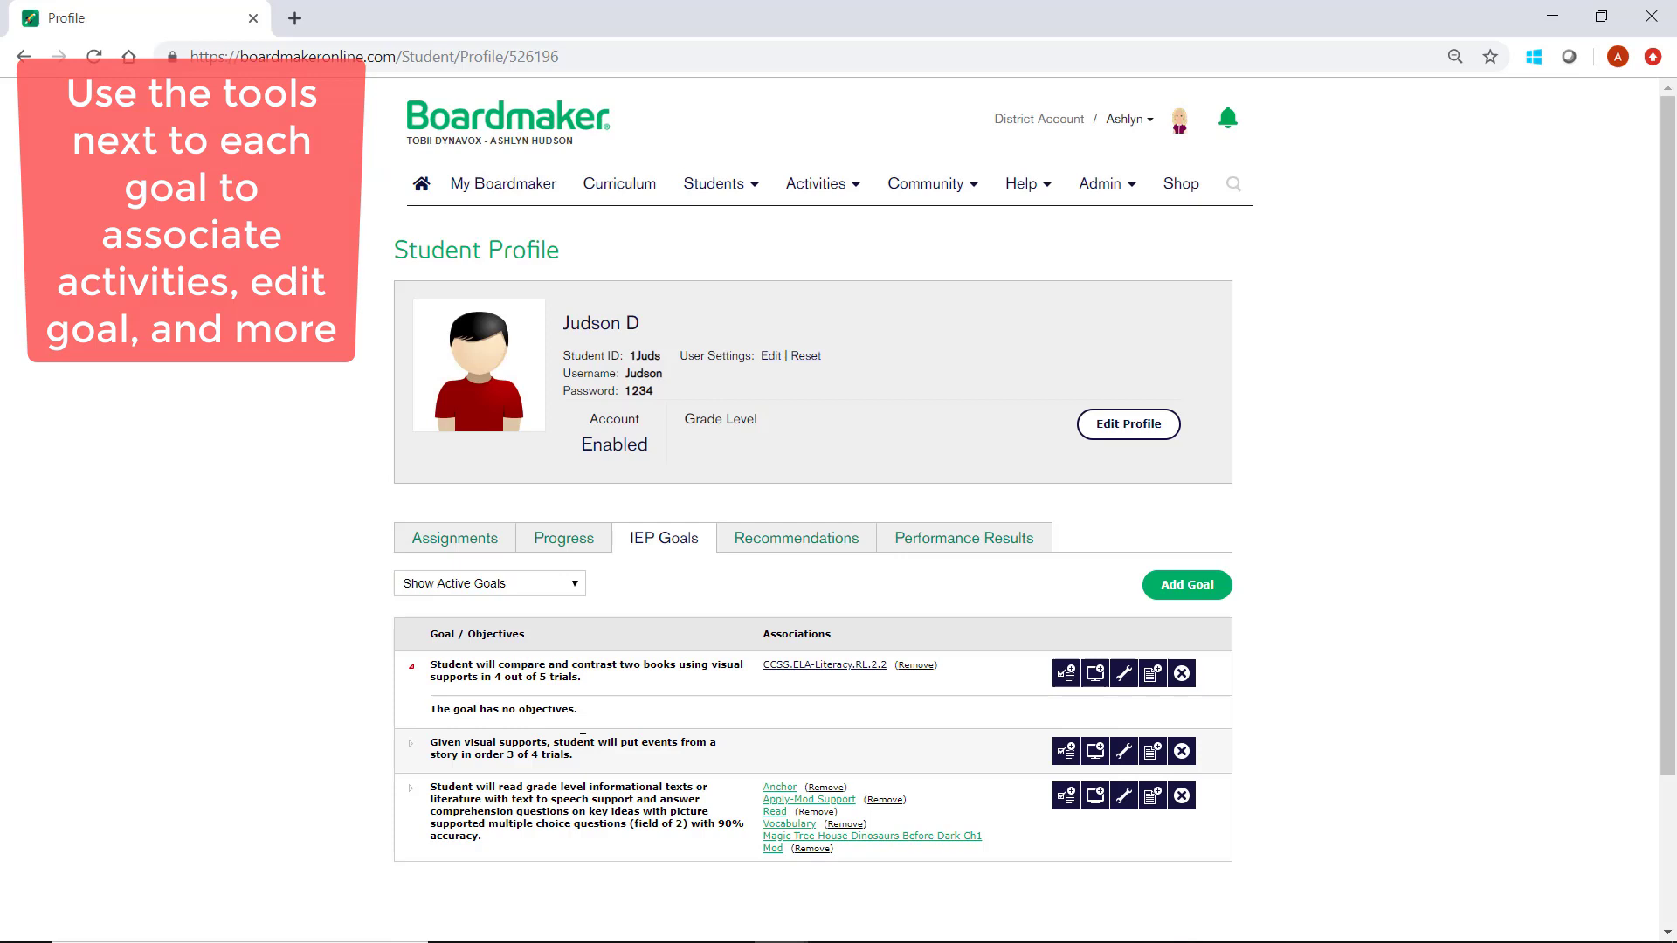
{"action": "left_click", "coordinate": [1064, 674]}
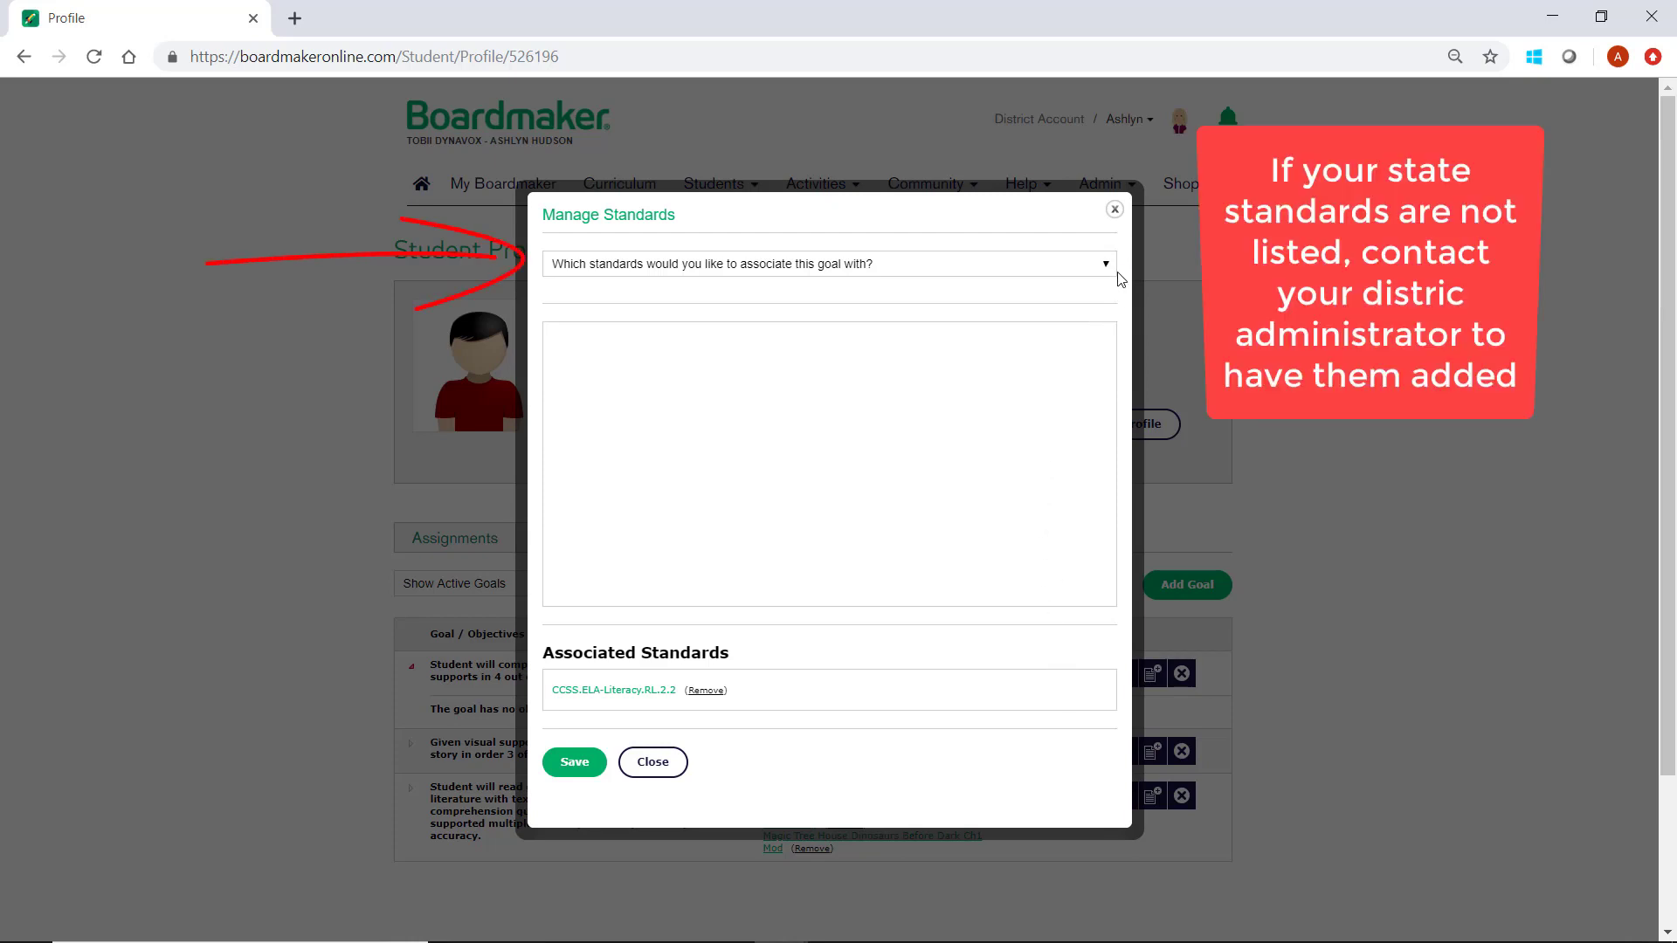
{"action": "left_click", "coordinate": [1108, 266]}
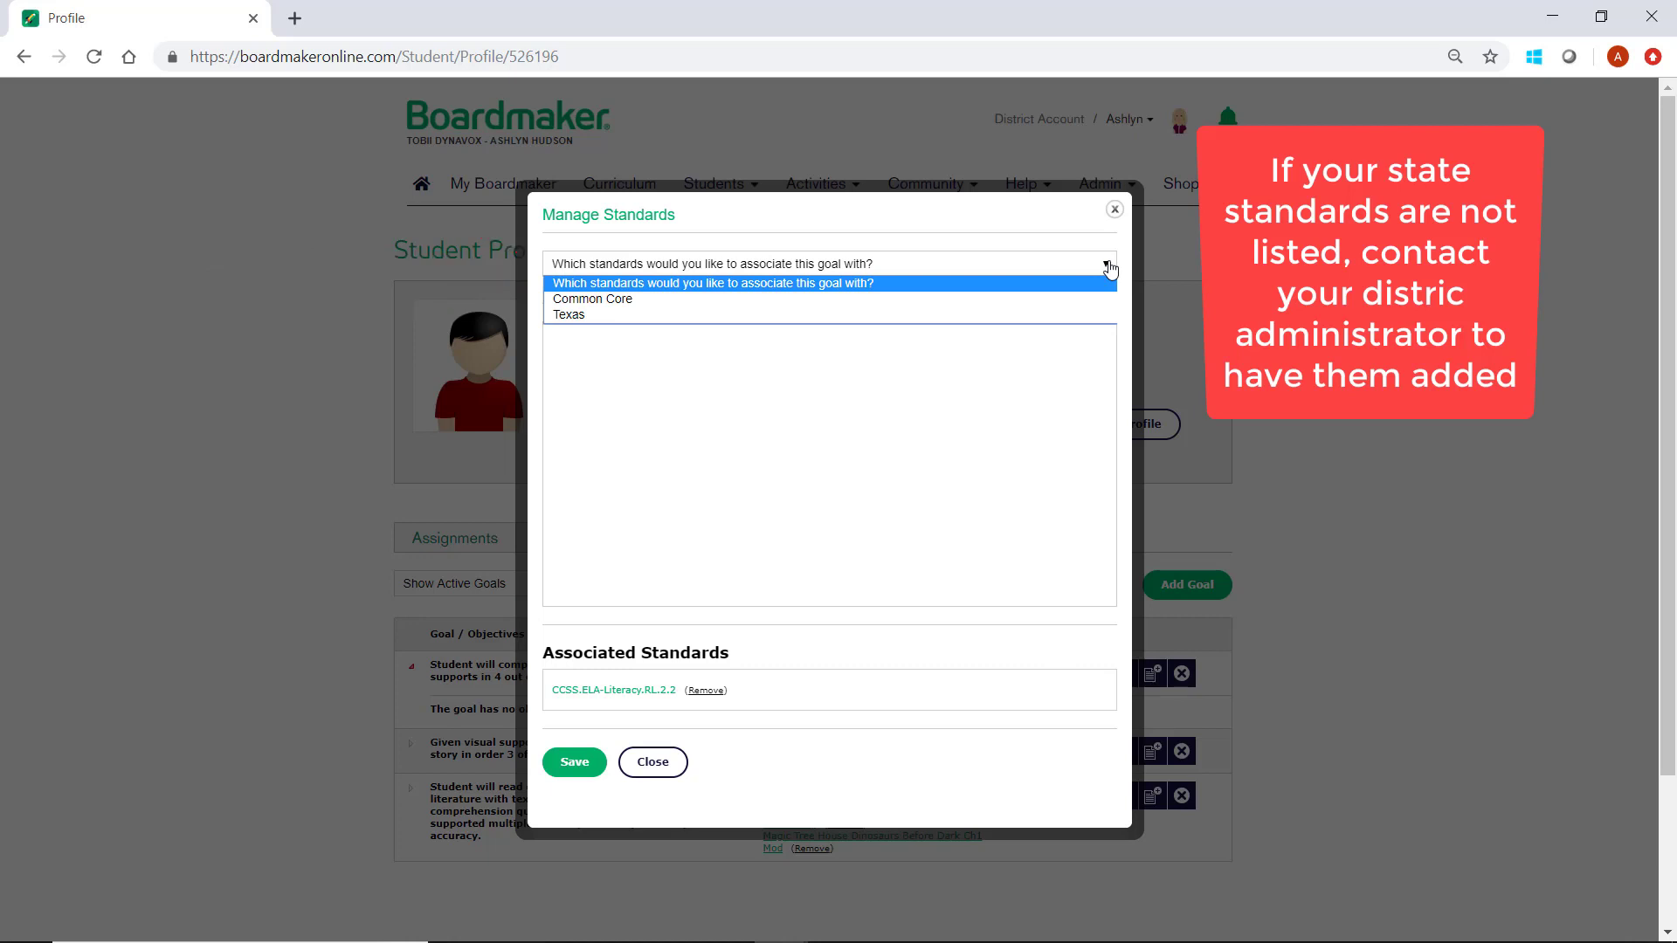
{"action": "left_click", "coordinate": [569, 315]}
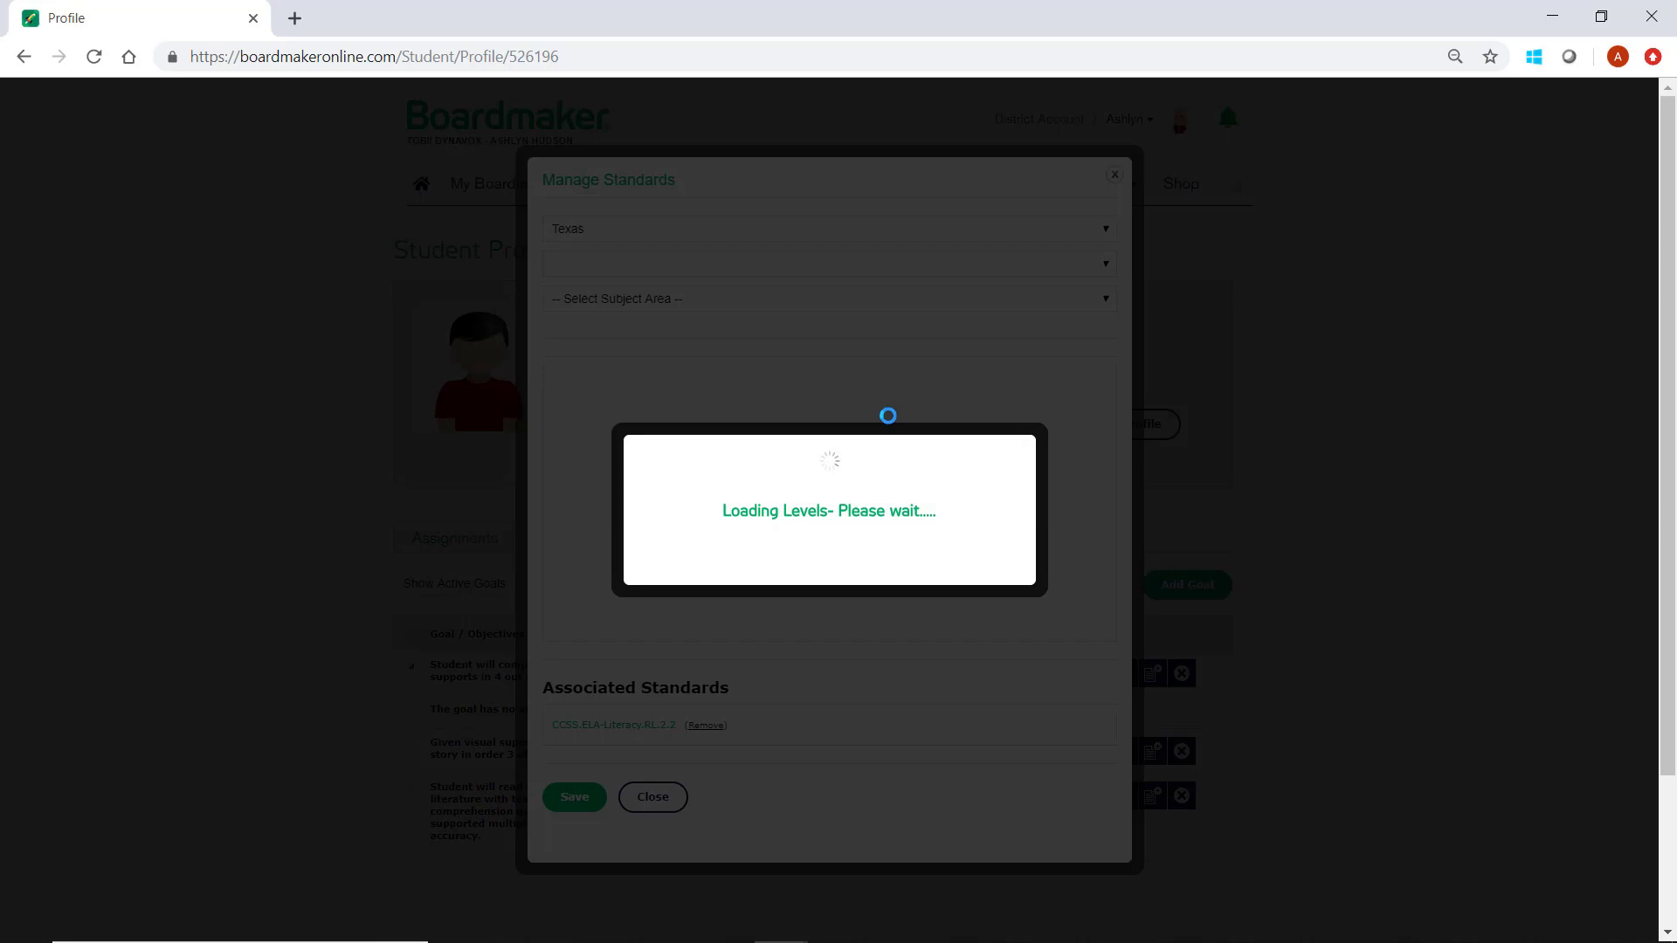
{"action": "left_click", "coordinate": [574, 796]}
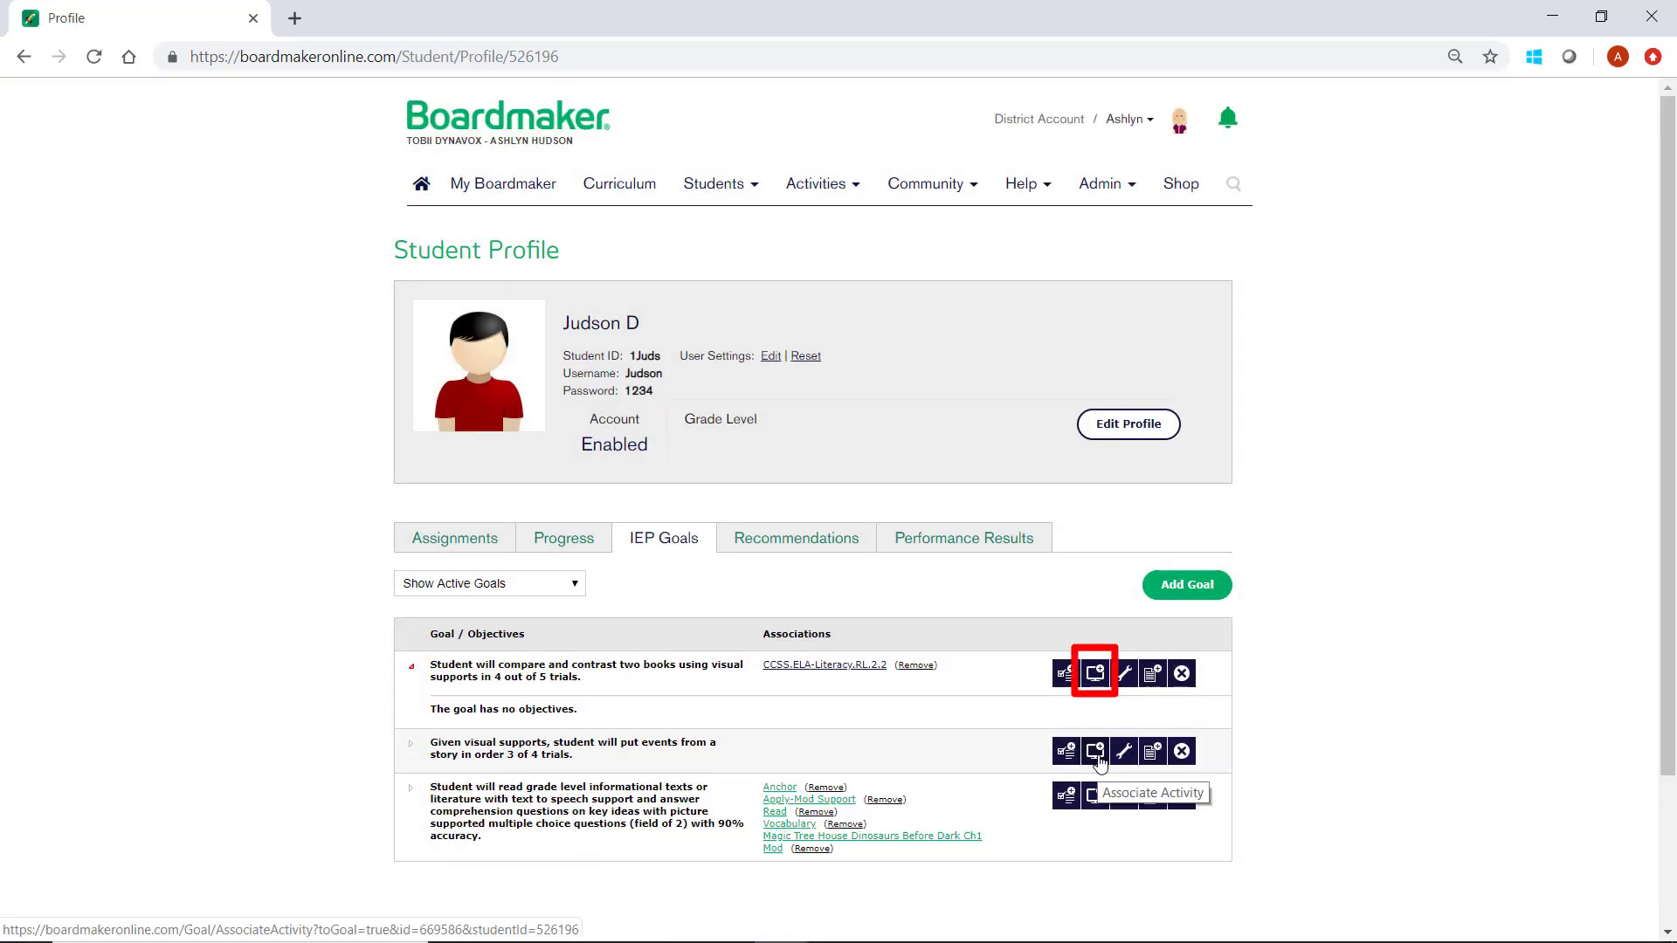
Associate The Rainbow Fish from Uncategorized Files with the story-events sequencing goal.
{"action": "left_click", "coordinate": [1096, 751]}
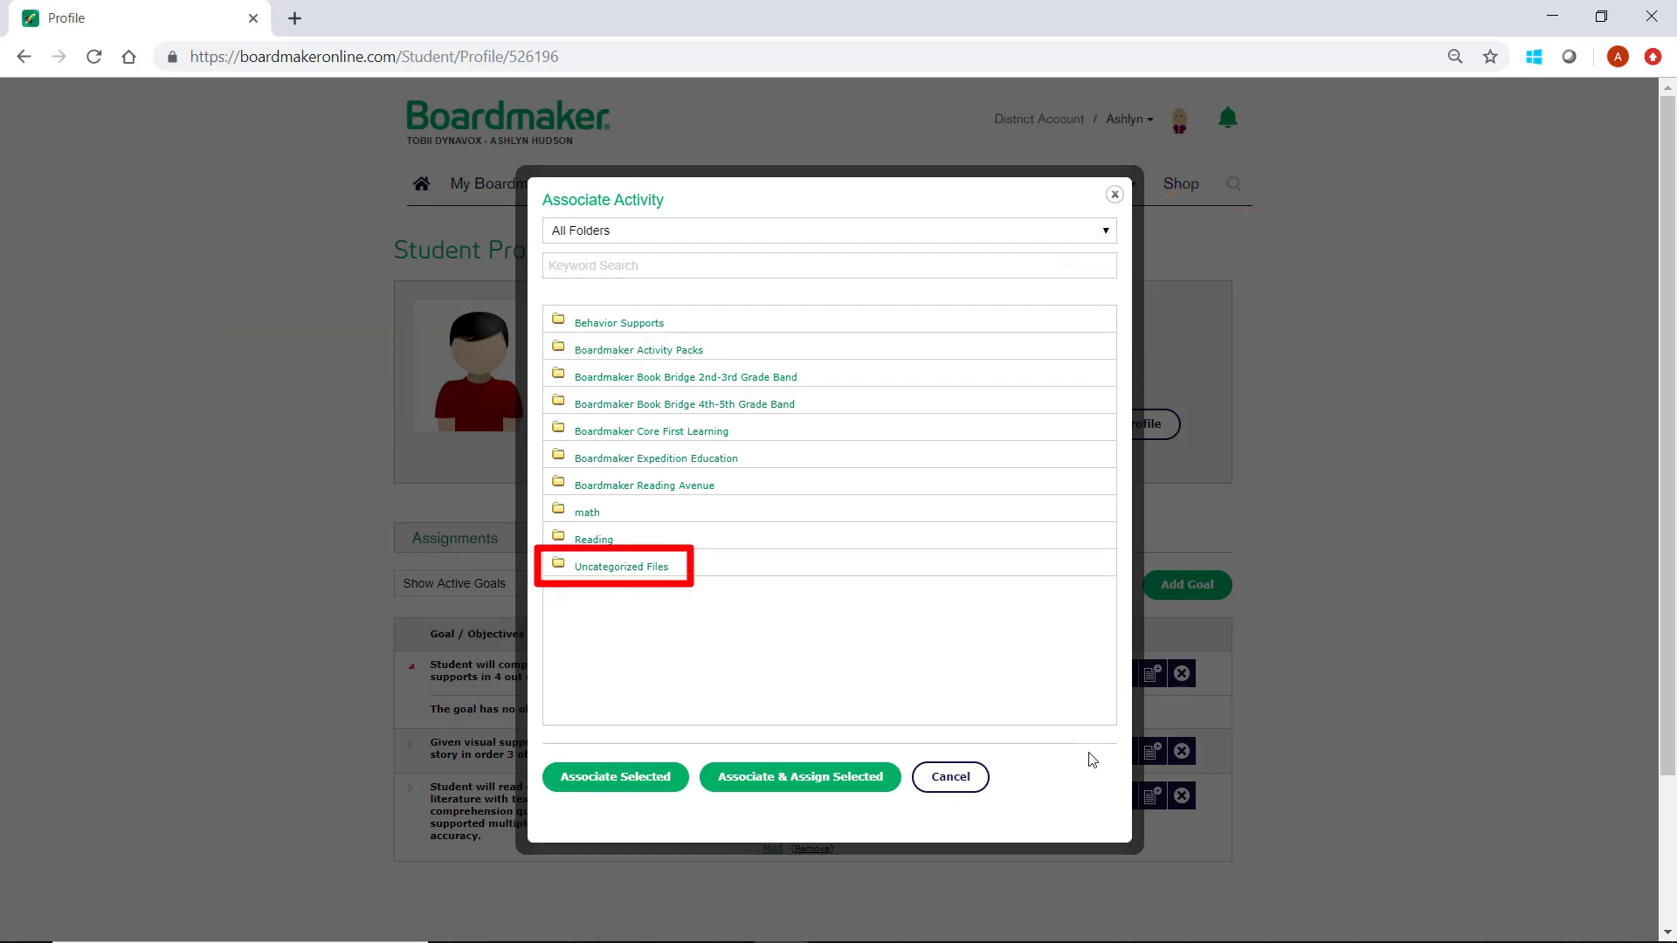
{"action": "left_click", "coordinate": [626, 566]}
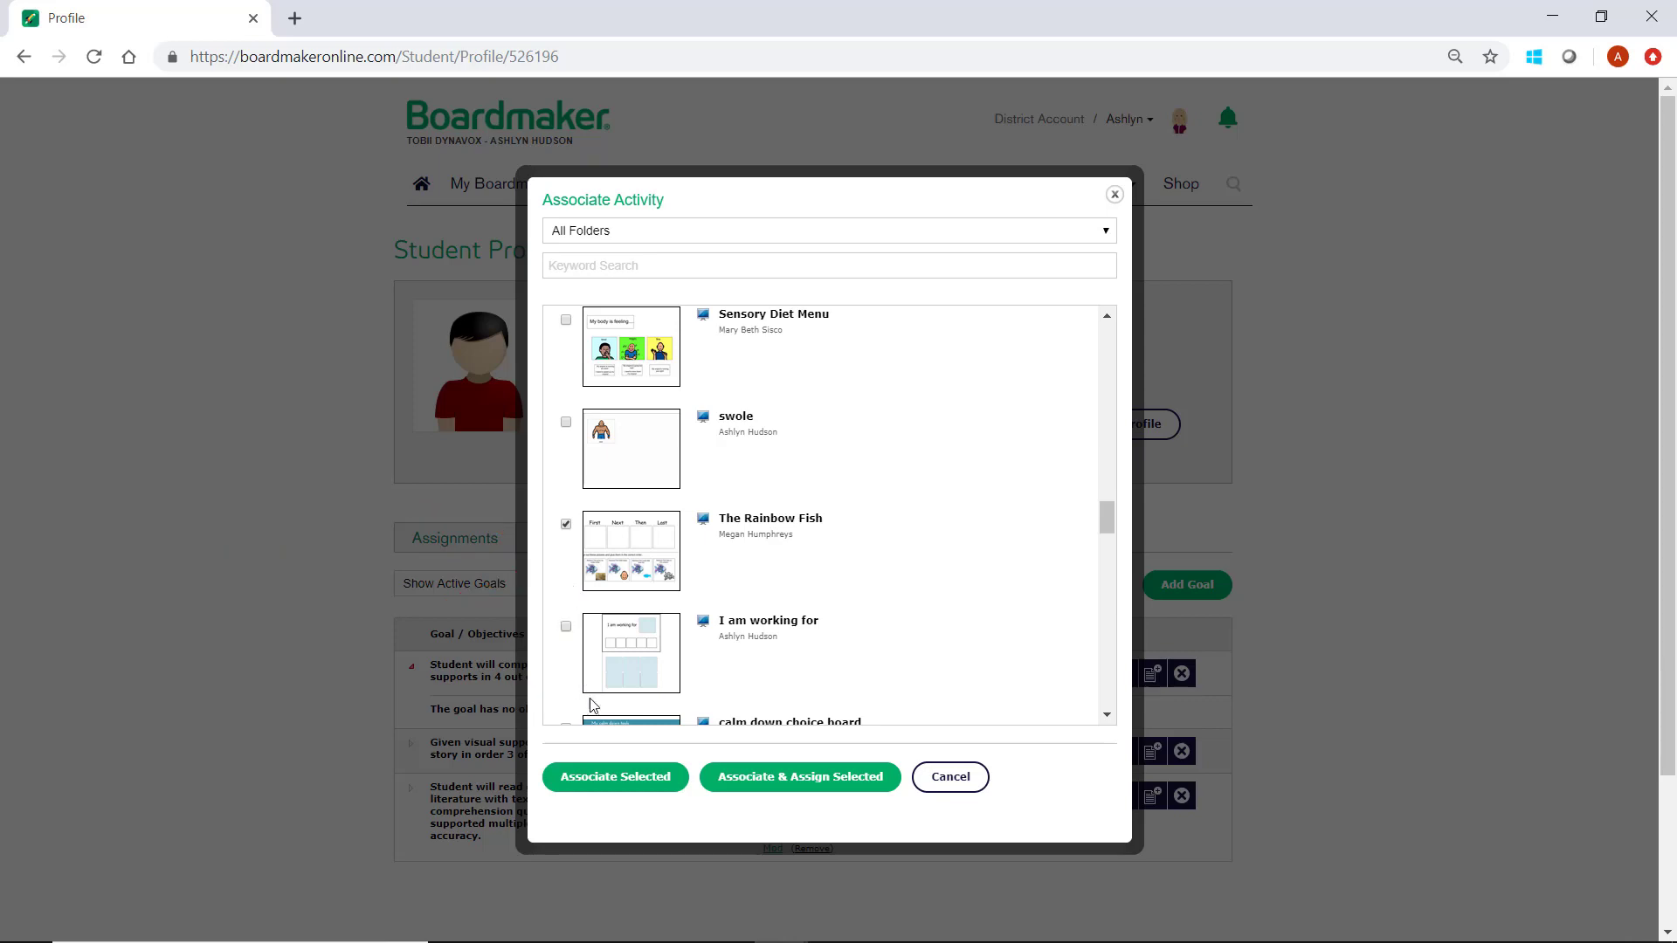
{"action": "left_click", "coordinate": [607, 783]}
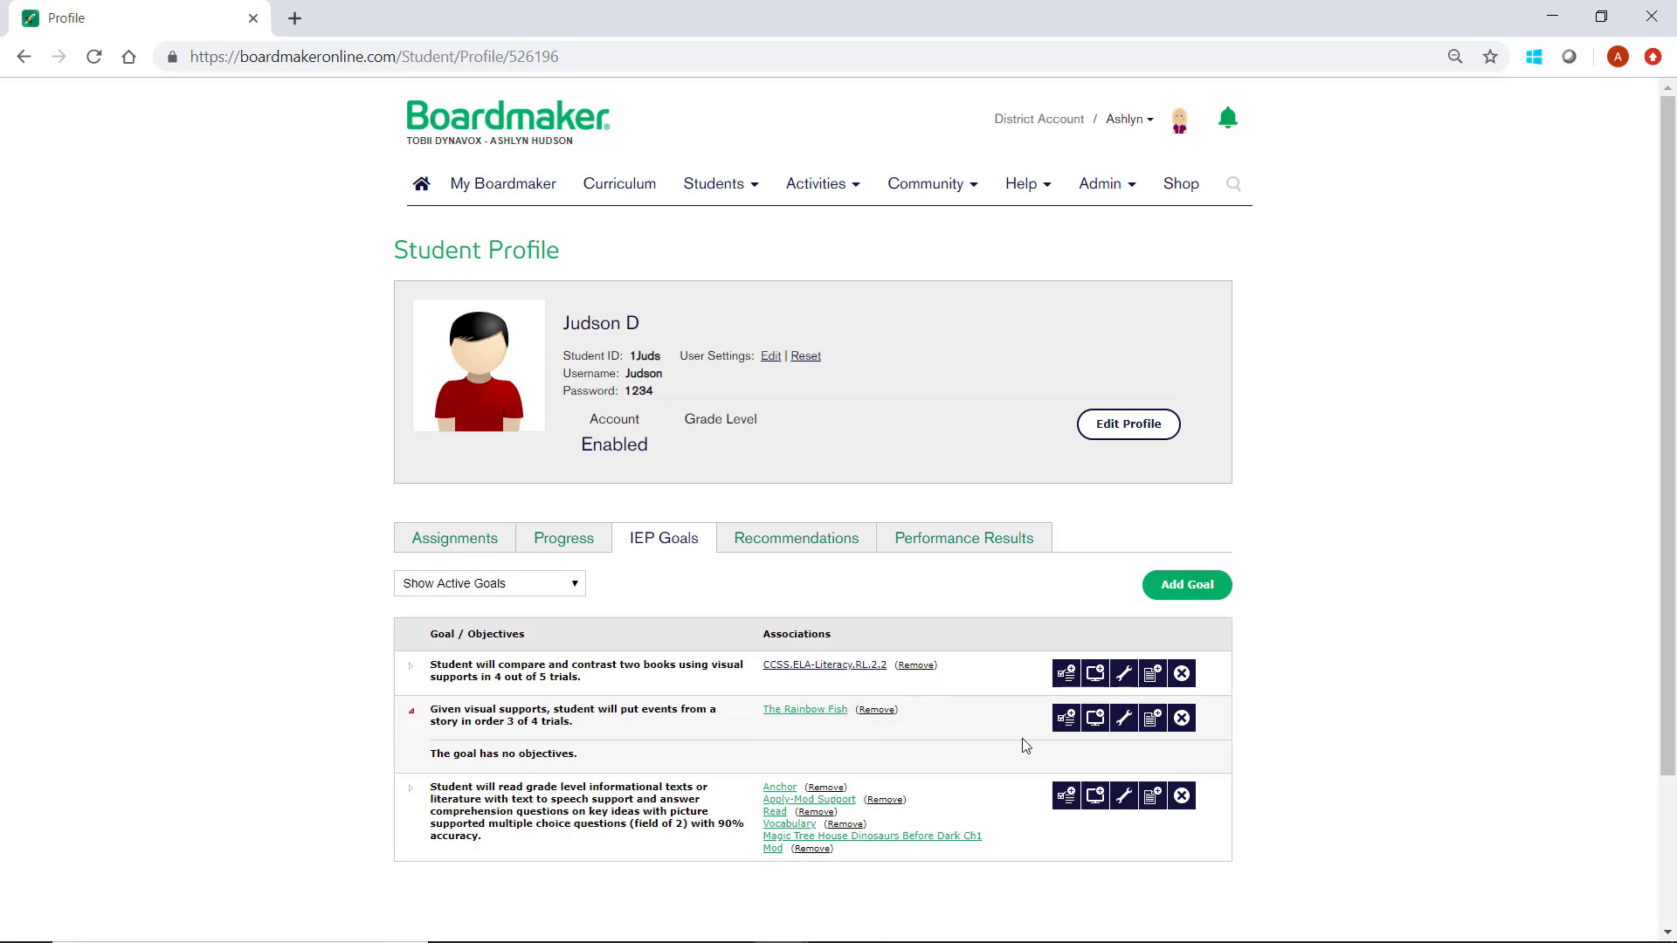
{"action": "left_click", "coordinate": [1125, 719]}
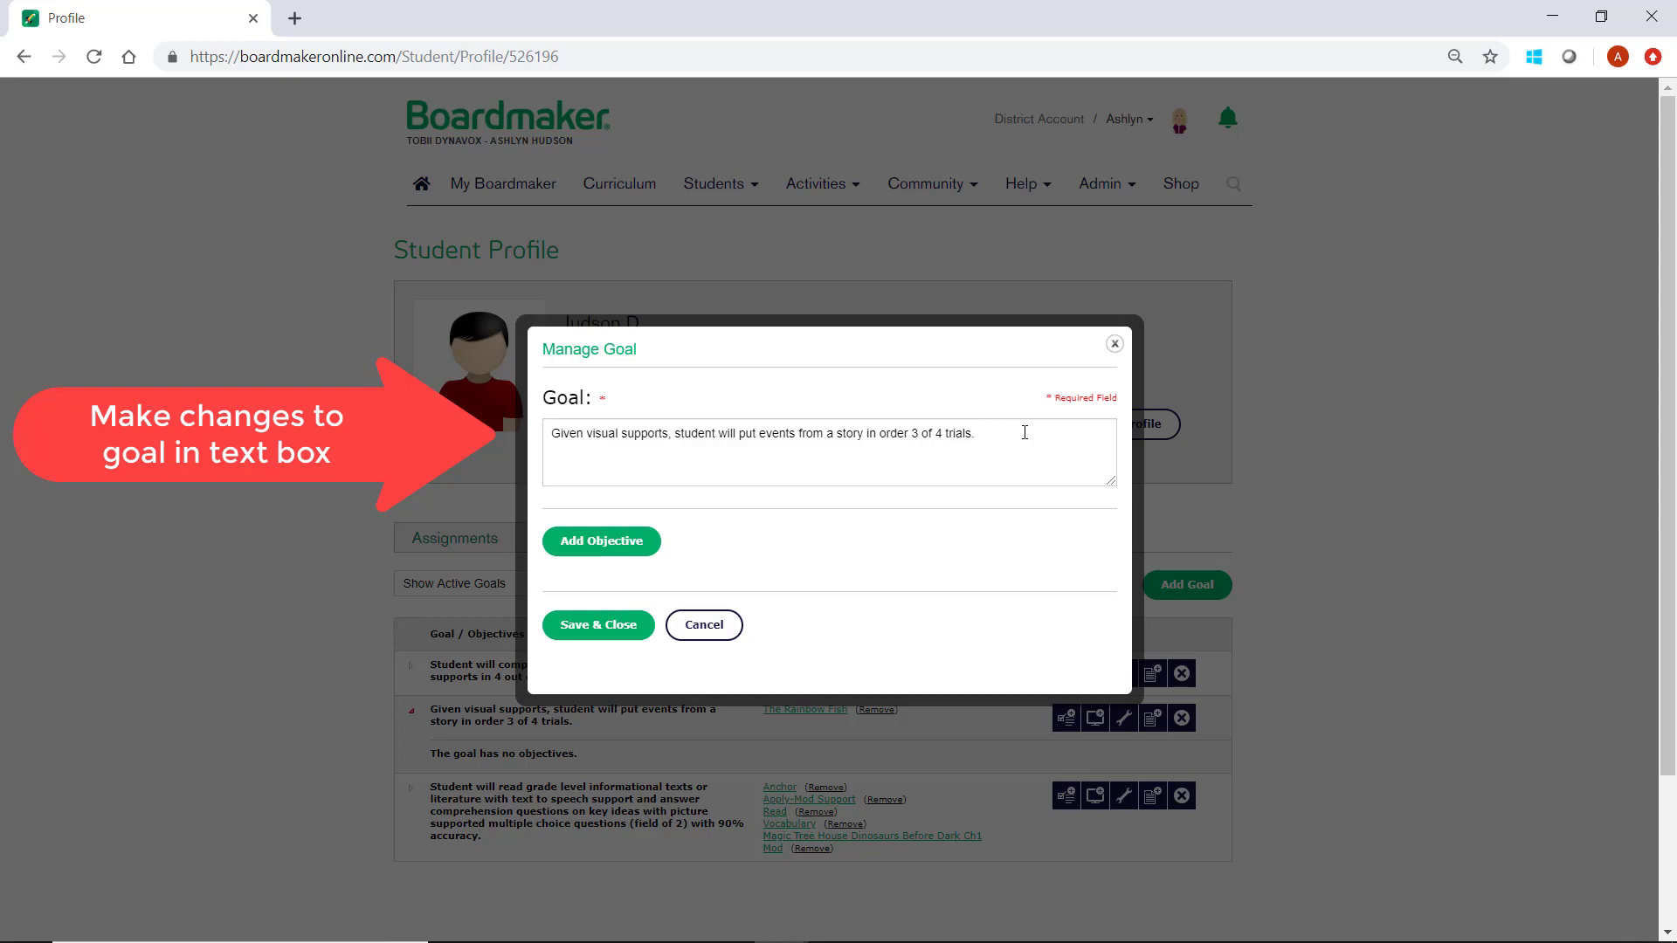
{"action": "left_click", "coordinate": [598, 624]}
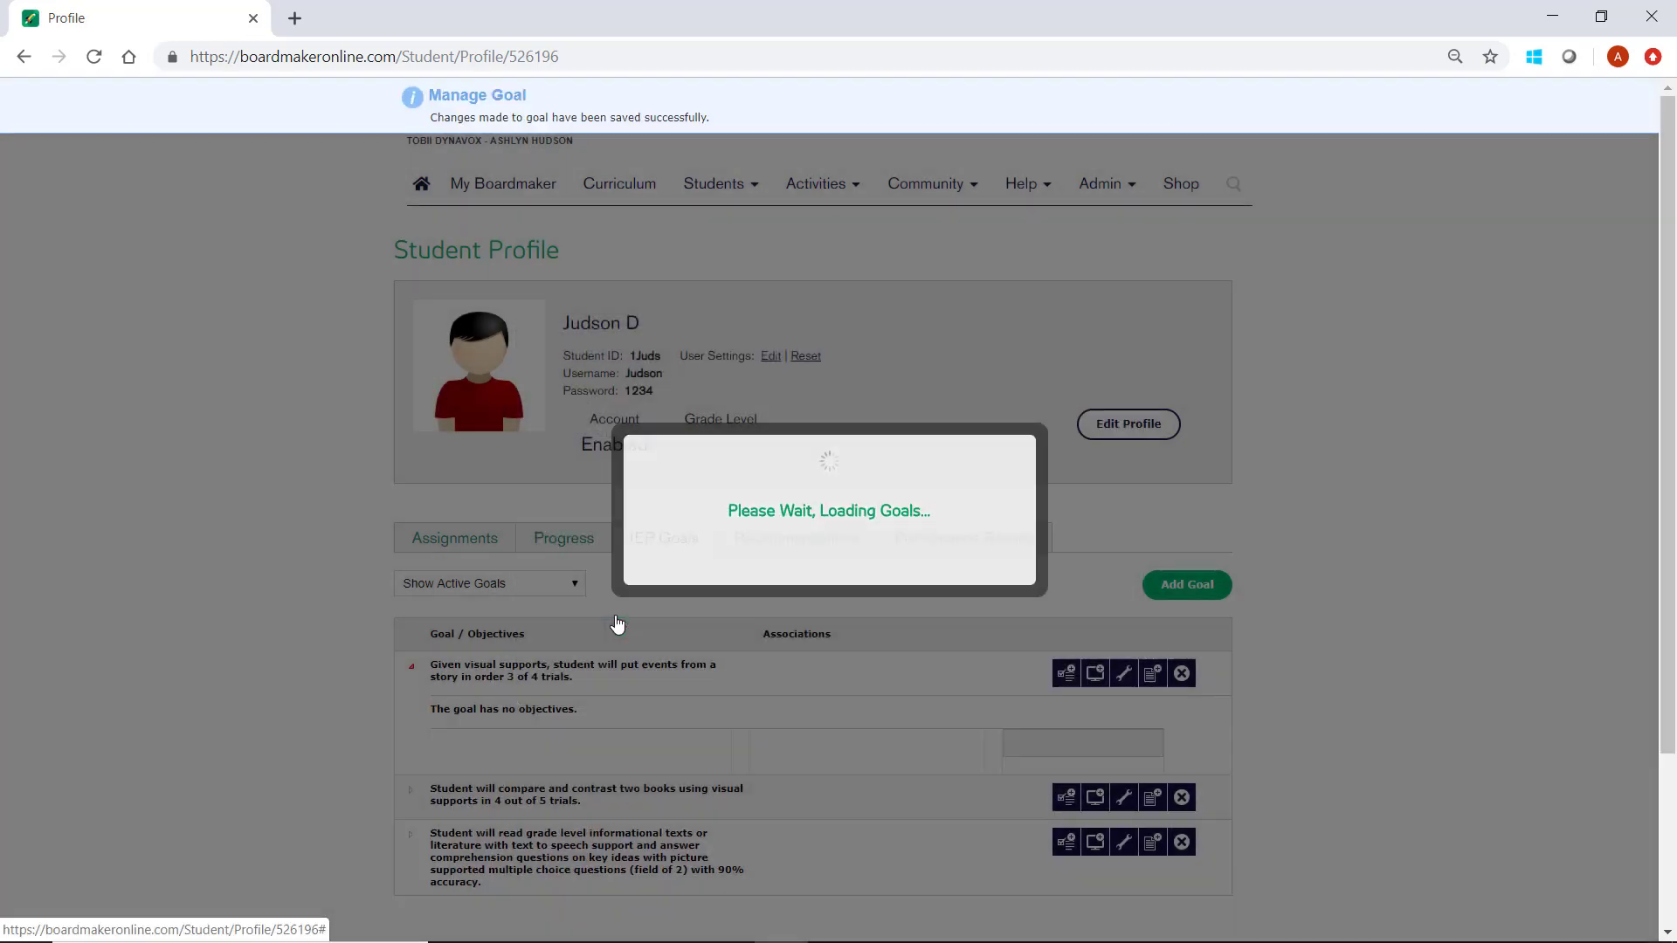